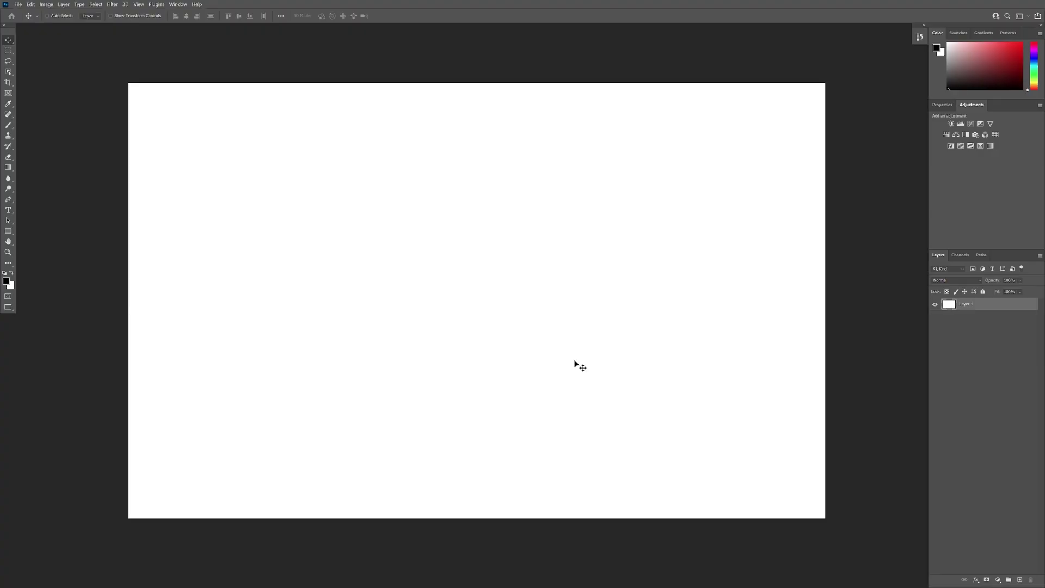
Fill the background with black and type PANTER as a new text layer.
{"action": "key", "text": "alt+BackSpace"}
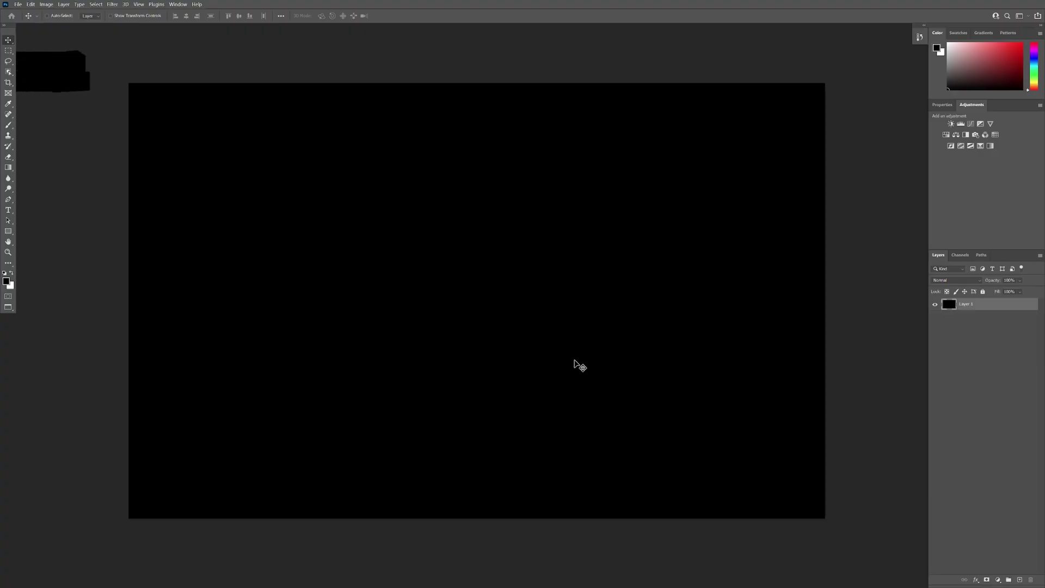
{"action": "key", "text": "t"}
{"action": "left_click", "coordinate": [358, 237]}
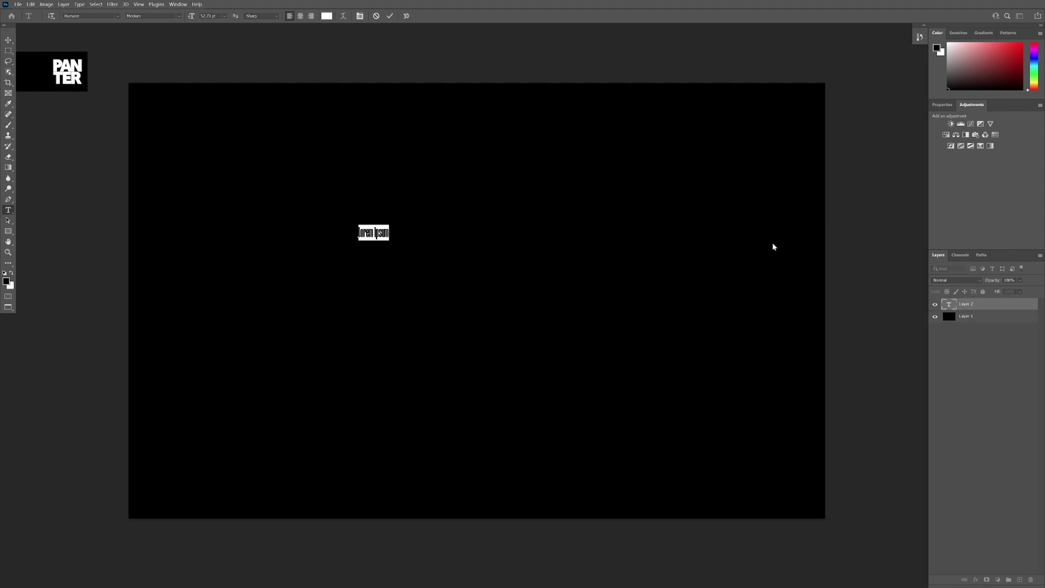
{"action": "type", "text": "PANTER"}
Scale PANTER up to fill most of the canvas and set it in Humane Bold.
{"action": "key", "text": "ctrl+t"}
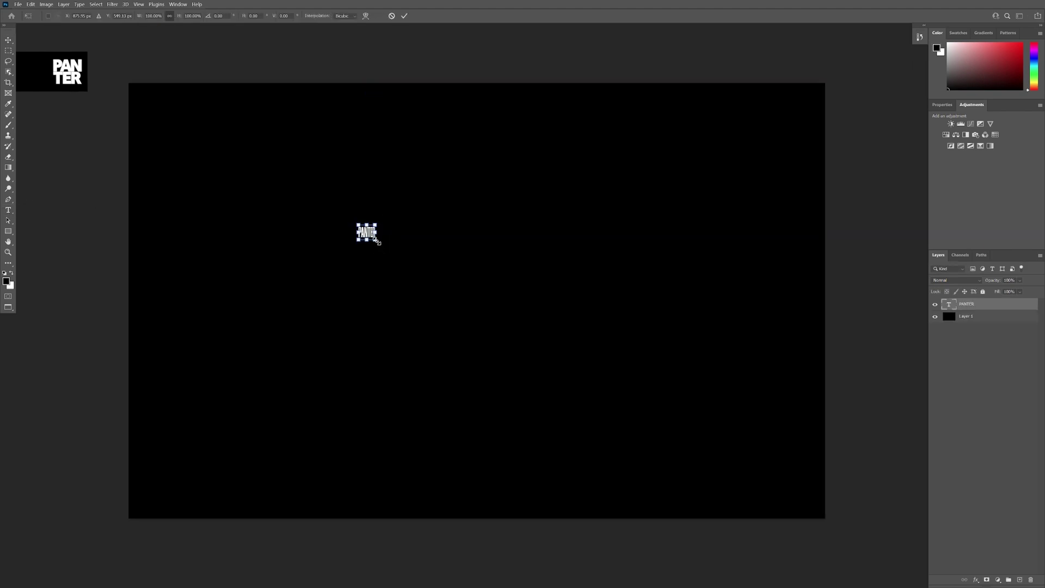
{"action": "left_click_drag", "start_coordinate": [378, 241], "coordinate": [783, 457]}
{"action": "left_click_drag", "start_coordinate": [354, 229], "coordinate": [206, 105]}
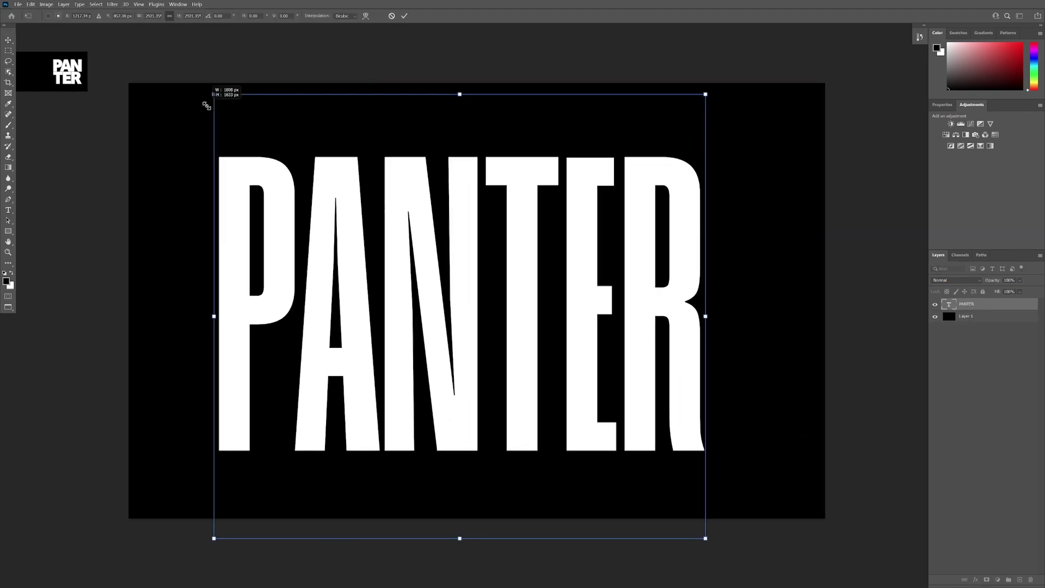
{"action": "key", "text": "Return"}
{"action": "left_click", "coordinate": [117, 16]}
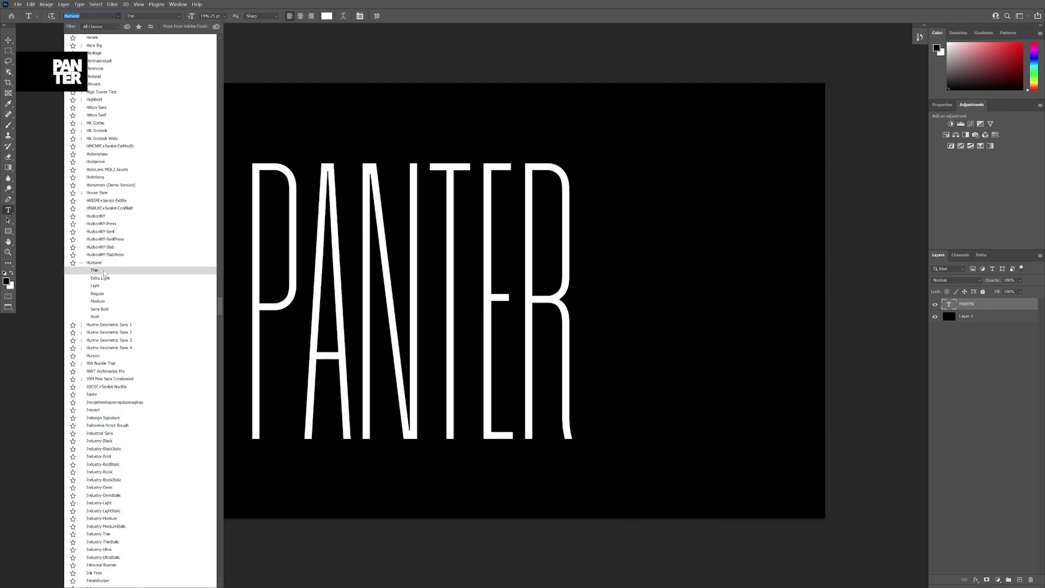
{"action": "left_click", "coordinate": [95, 316]}
Duplicate PANTER as a smart object named Blur and hide the original text layer.
{"action": "key", "text": "v"}
{"action": "key", "text": "ctrl"}
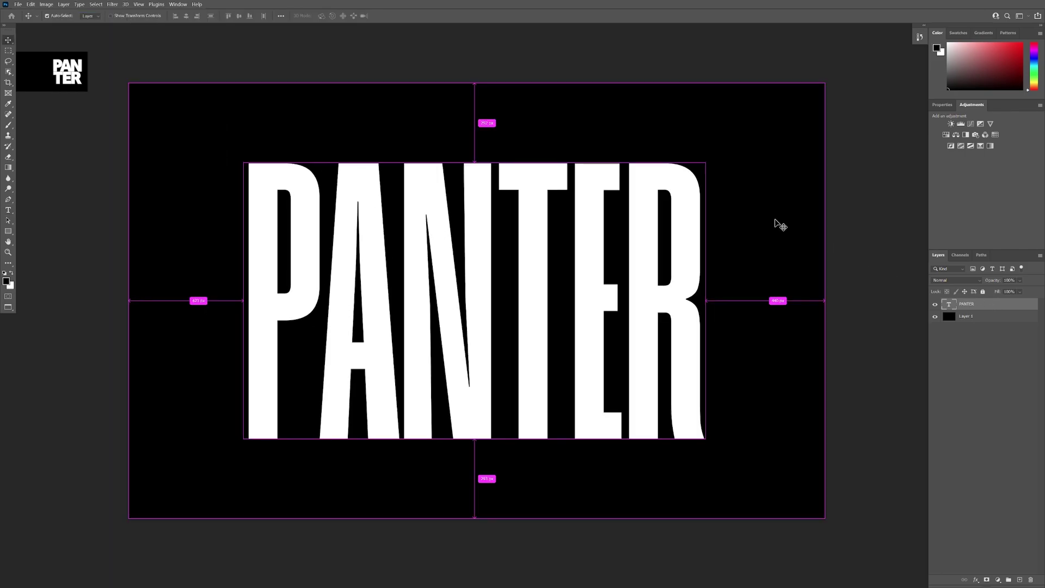
{"action": "key", "text": "ctrl+j"}
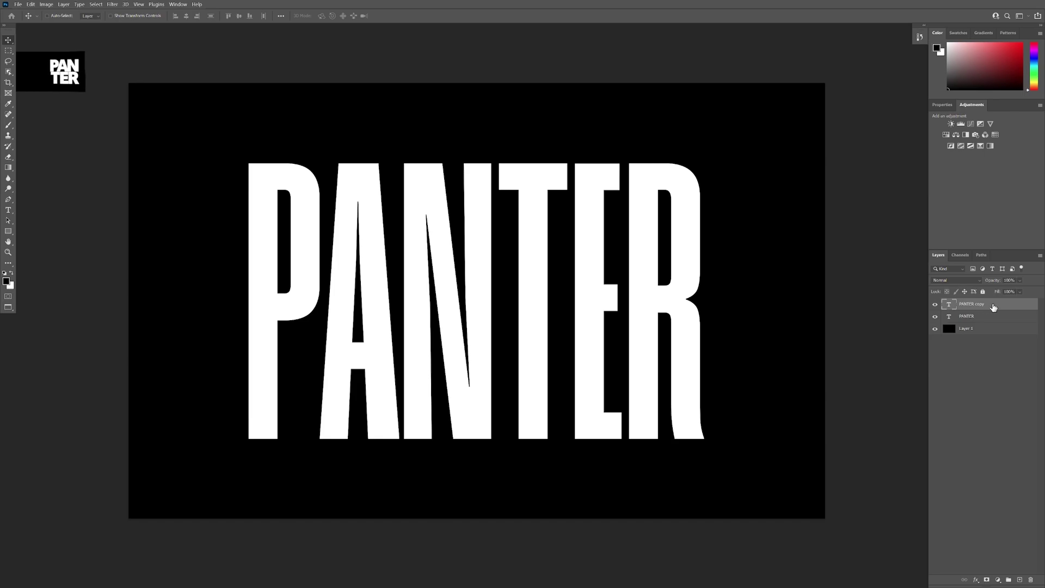
{"action": "right_click", "coordinate": [996, 304]}
{"action": "left_click", "coordinate": [946, 314]}
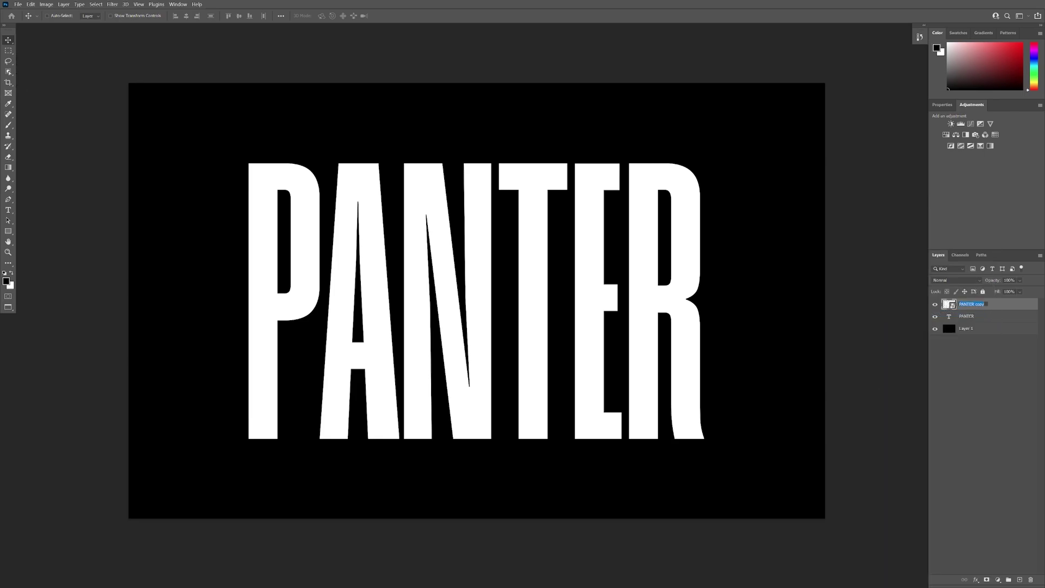
{"action": "type", "text": "ur"}
{"action": "left_click", "coordinate": [972, 319]}
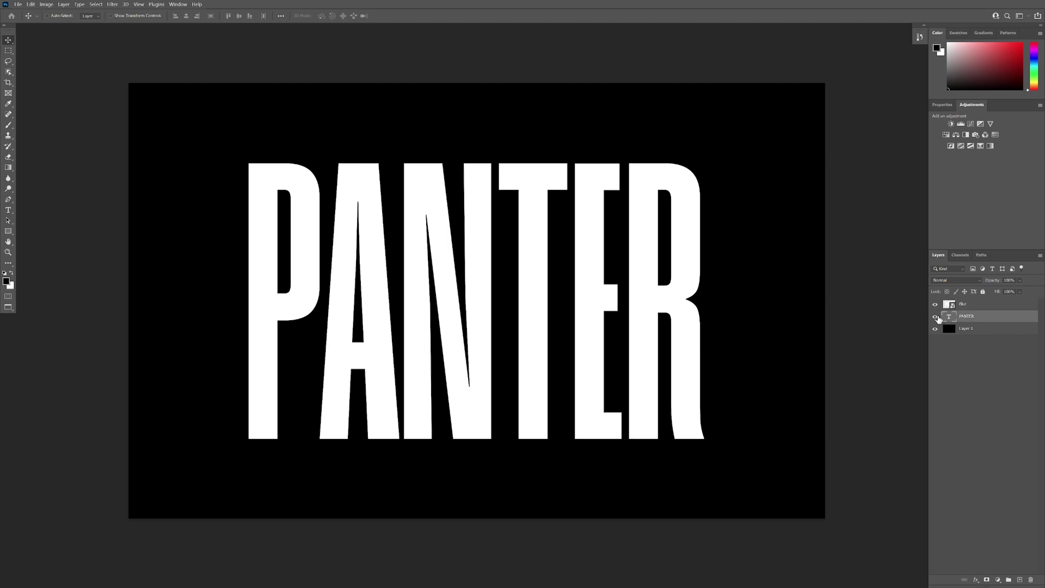
{"action": "left_click", "coordinate": [935, 316]}
{"action": "left_click", "coordinate": [969, 306]}
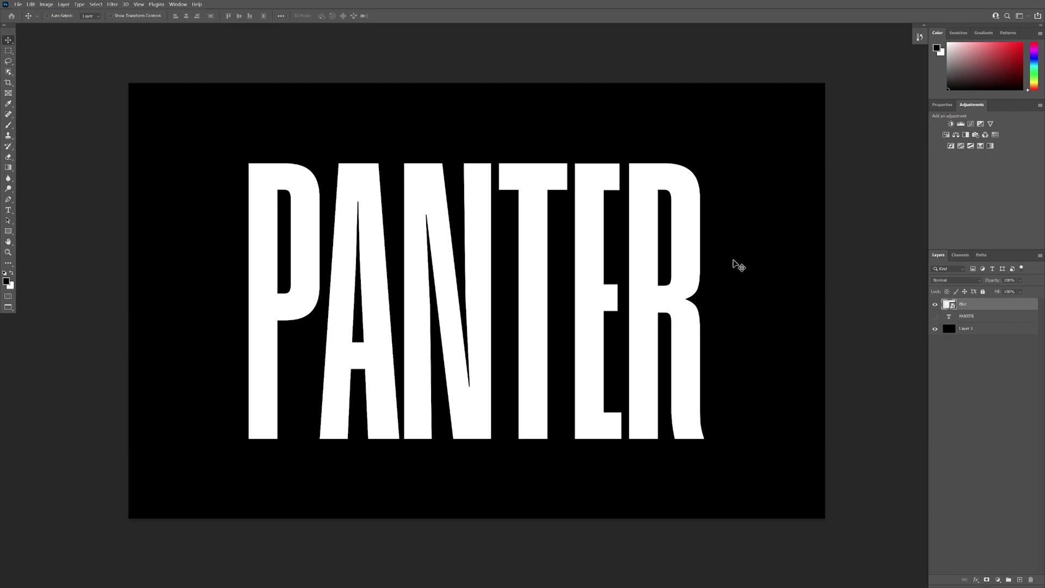
Apply a Gaussian Blur filter to the Blur smart object.
{"action": "left_click", "coordinate": [111, 4]}
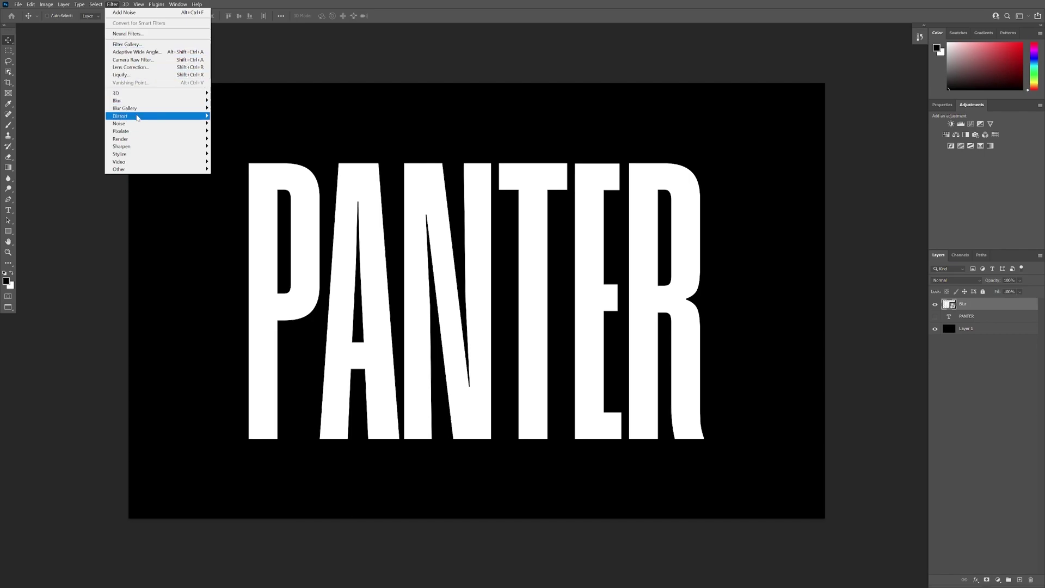
{"action": "mouse_move", "coordinate": [185, 101]}
{"action": "left_click", "coordinate": [238, 133]}
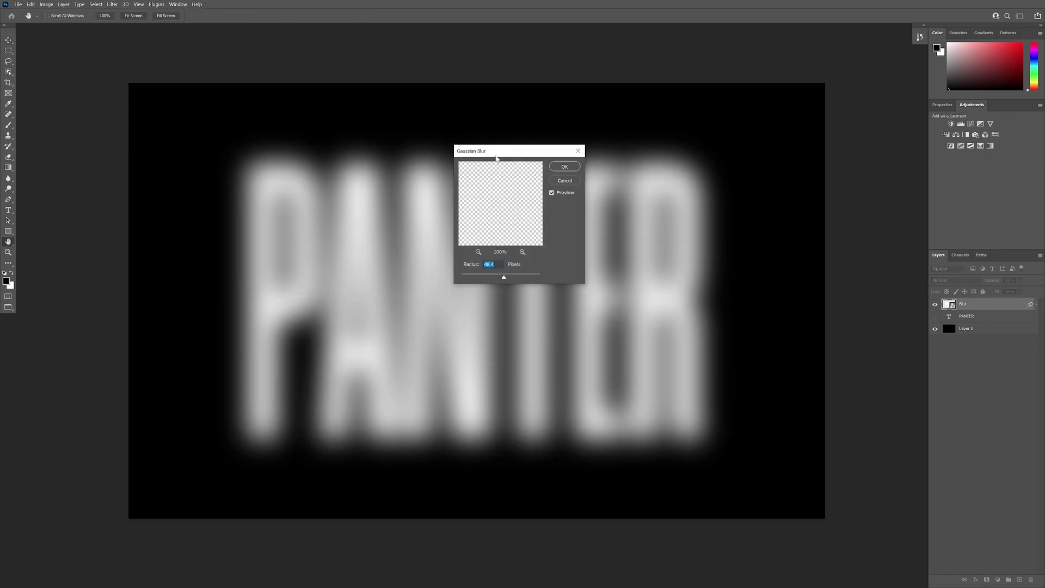
{"action": "left_click_drag", "start_coordinate": [498, 155], "coordinate": [727, 170]}
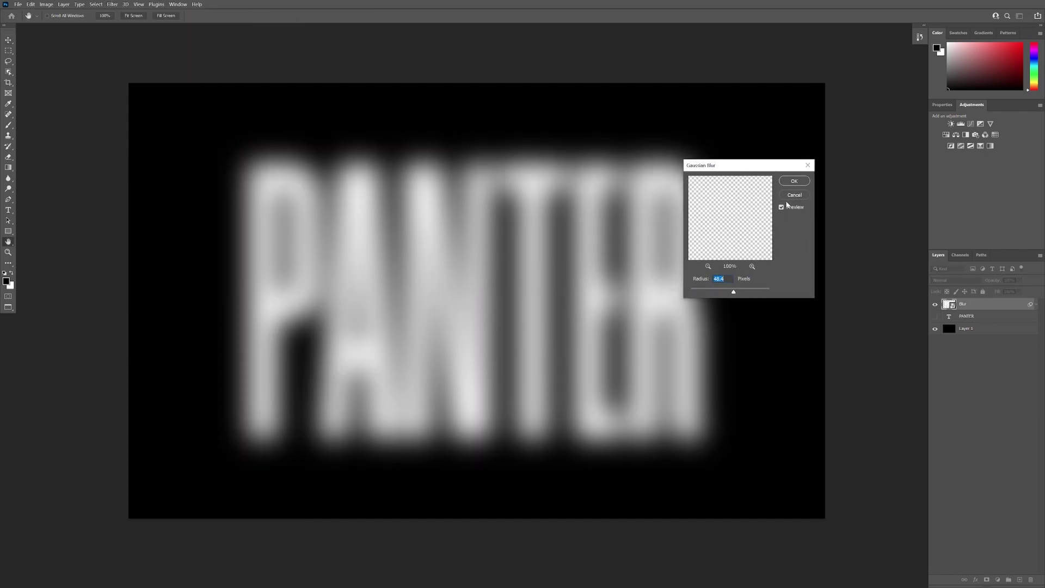
{"action": "left_click", "coordinate": [794, 180]}
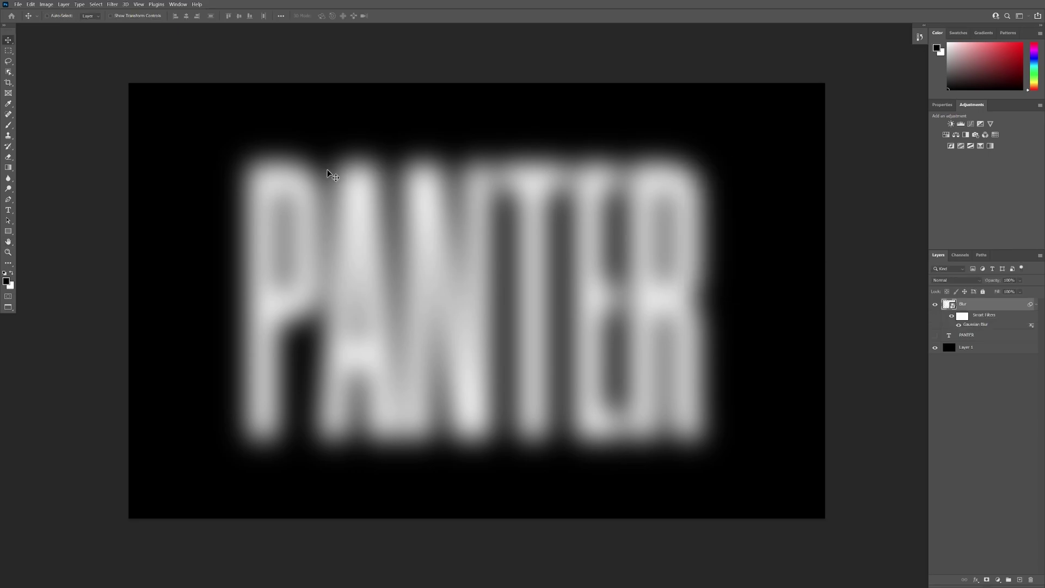
Draw a rectangle across the middle of the text with 53 px rounded corners.
{"action": "left_click", "coordinate": [9, 231]}
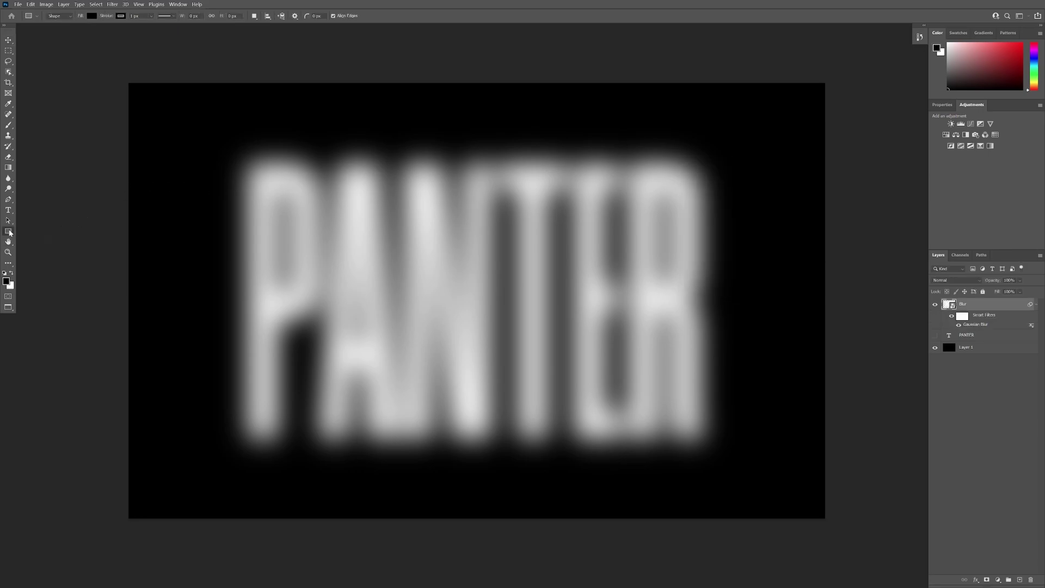
{"action": "left_click_drag", "start_coordinate": [199, 211], "coordinate": [765, 399]}
{"action": "left_click_drag", "start_coordinate": [760, 219], "coordinate": [749, 231]}
{"action": "key", "text": "v"}
{"action": "left_click_drag", "start_coordinate": [684, 308], "coordinate": [678, 304]}
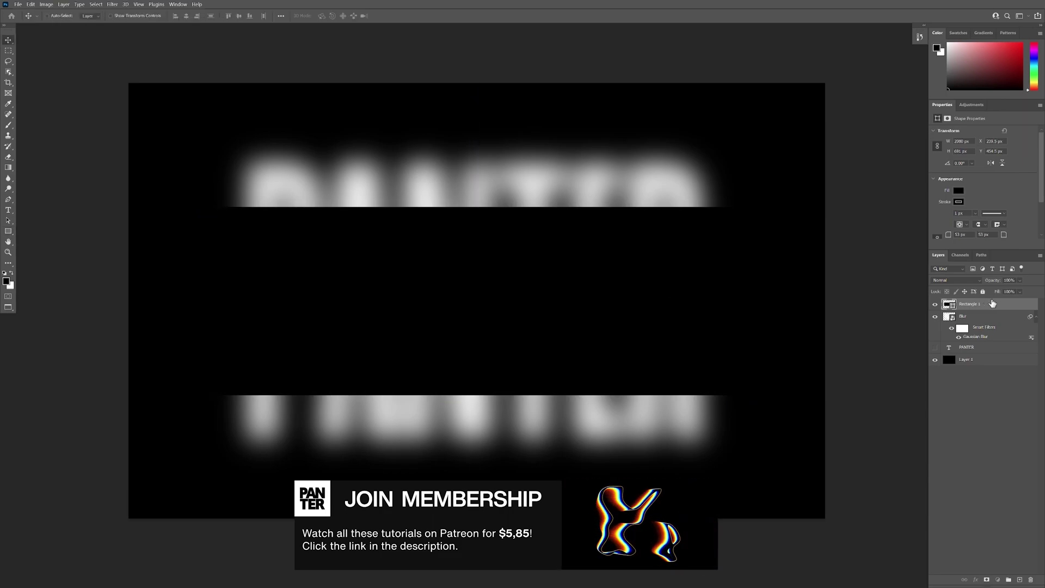
Move the rectangle below Blur, clip Blur to it, and show PANTER again.
{"action": "left_click_drag", "start_coordinate": [996, 305], "coordinate": [995, 334]}
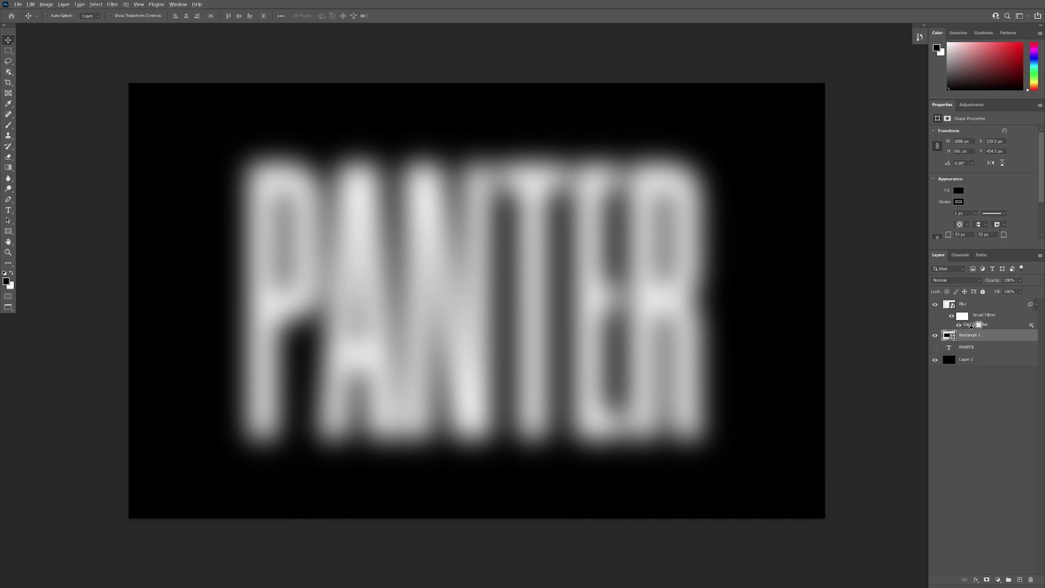
{"action": "left_click", "coordinate": [972, 325], "text": "alt"}
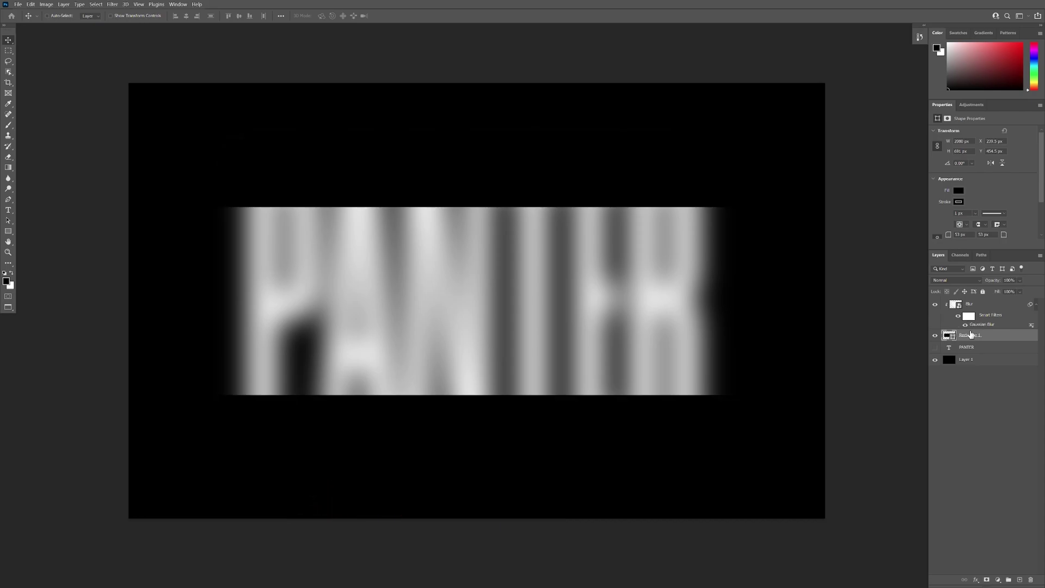
{"action": "left_click", "coordinate": [967, 349]}
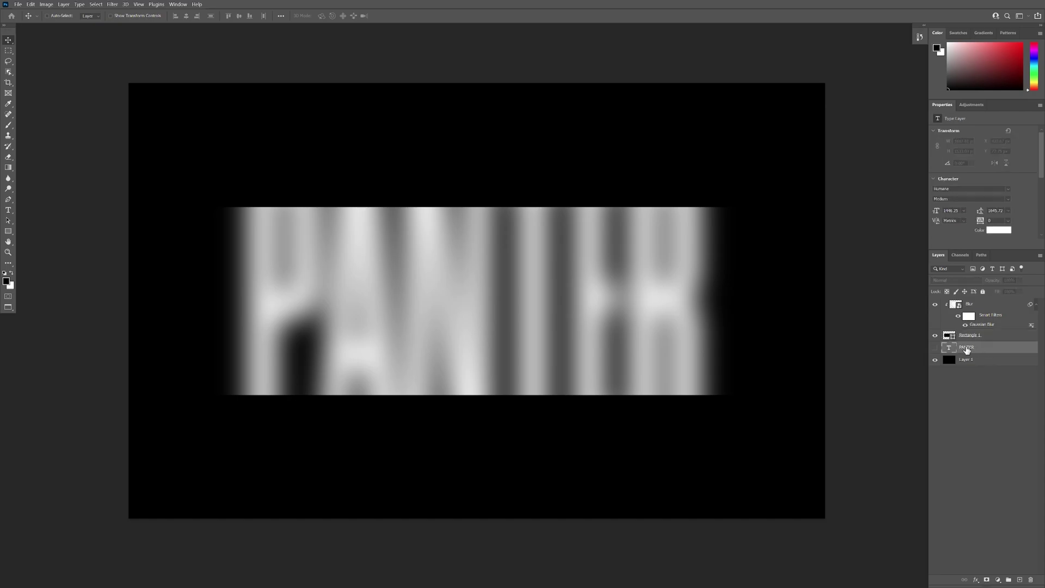
{"action": "left_click", "coordinate": [936, 348]}
{"action": "left_click", "coordinate": [991, 335]}
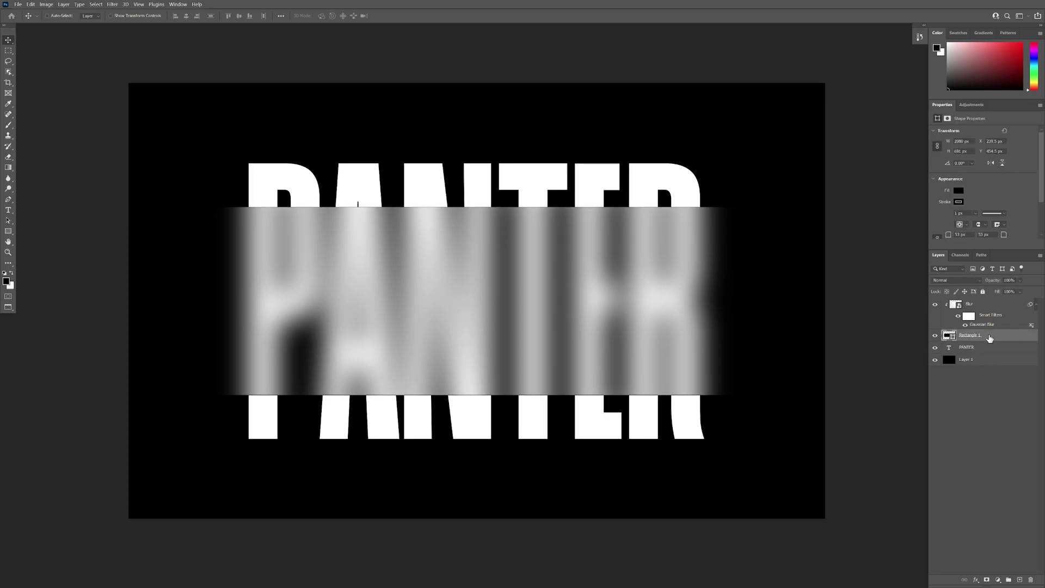
{"action": "left_click_drag", "start_coordinate": [546, 296], "coordinate": [592, 309]}
Add Noise with an amount of 21.57 to the Blur layer.
{"action": "left_click", "coordinate": [986, 306]}
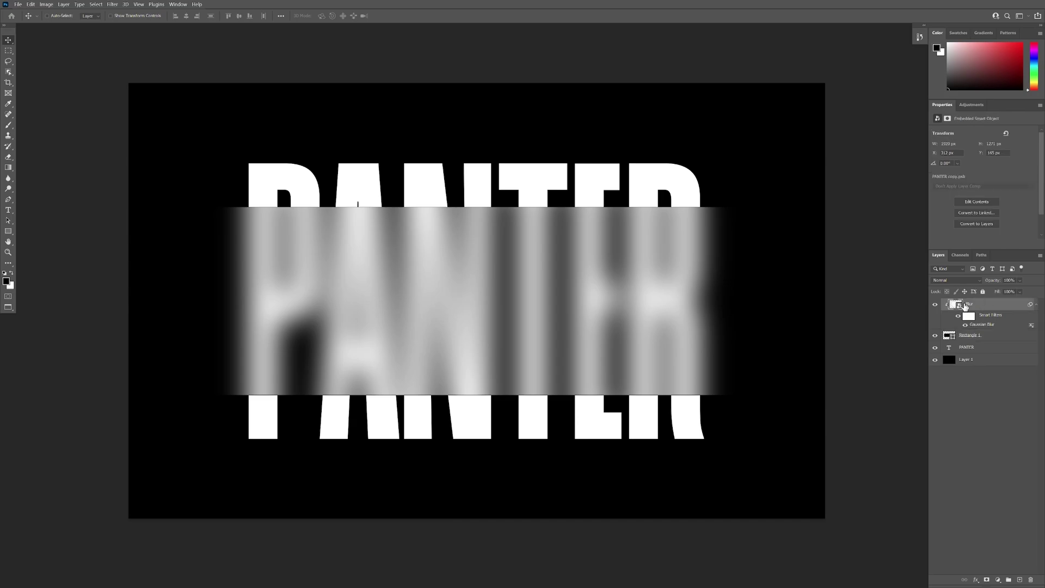
{"action": "left_click", "coordinate": [113, 4]}
{"action": "mouse_move", "coordinate": [150, 125]}
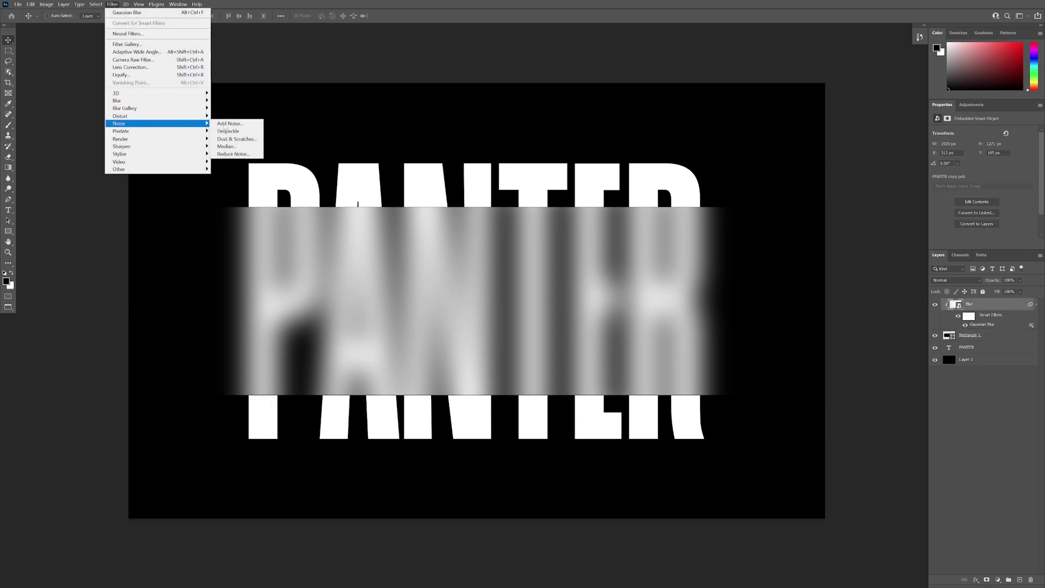
{"action": "left_click", "coordinate": [225, 124]}
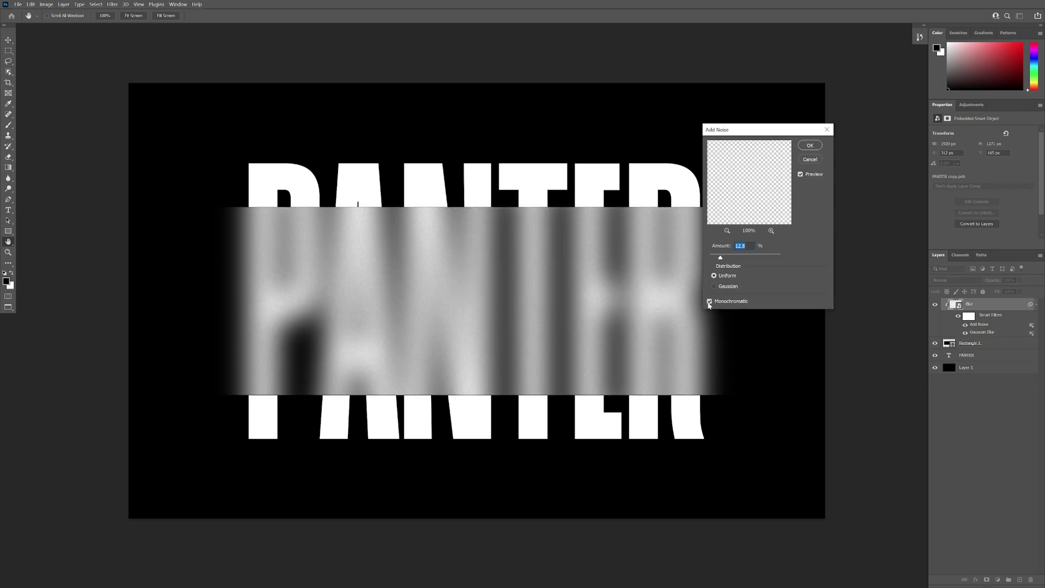
{"action": "left_click_drag", "start_coordinate": [726, 258], "coordinate": [729, 259]}
{"action": "left_click", "coordinate": [811, 146]}
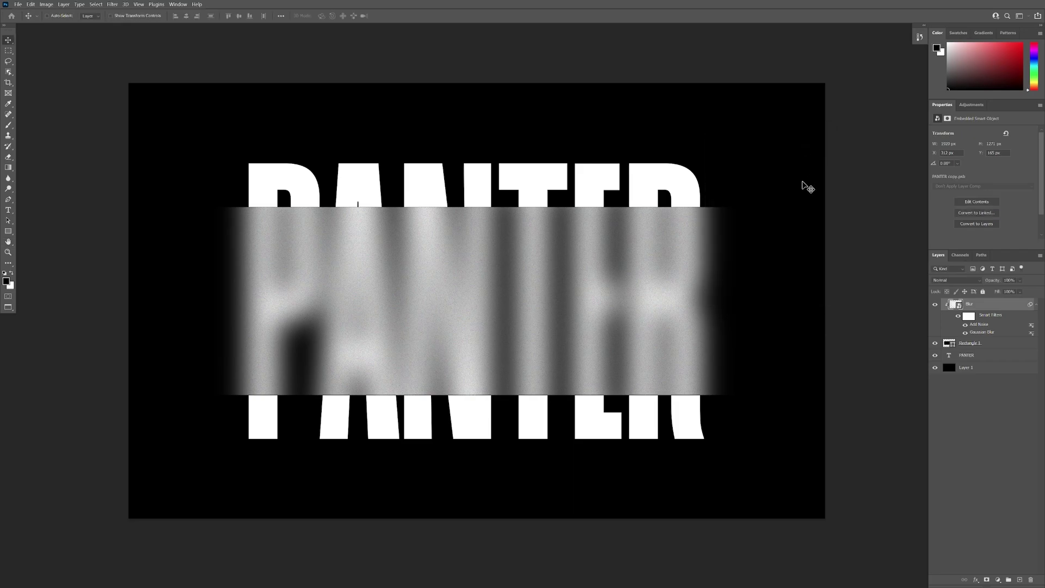
Add a Gradient Overlay to PANTER and set its right stop to purple 3c00d6.
{"action": "left_click", "coordinate": [1002, 357]}
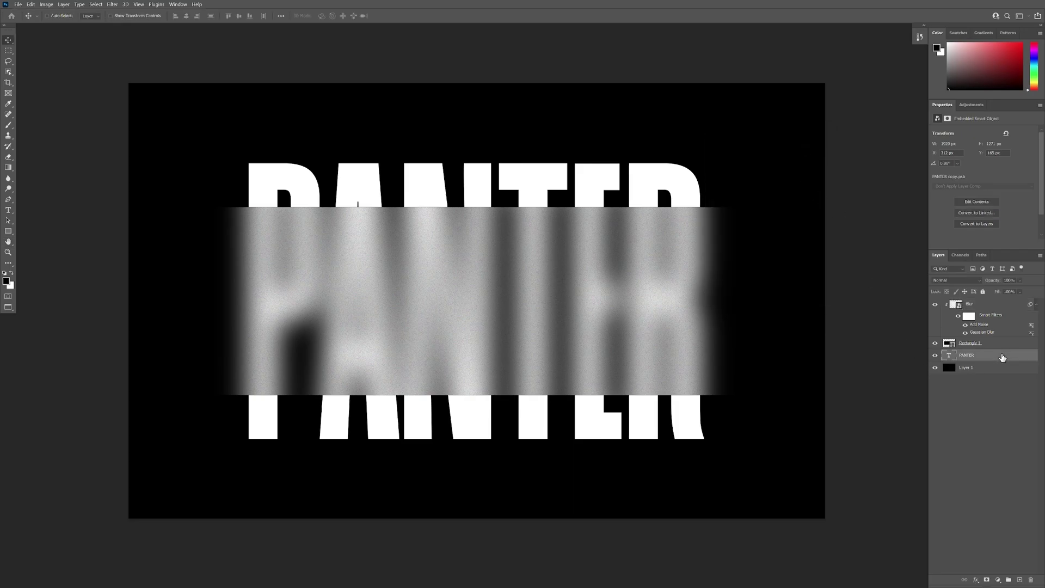
{"action": "double_click", "coordinate": [1003, 360]}
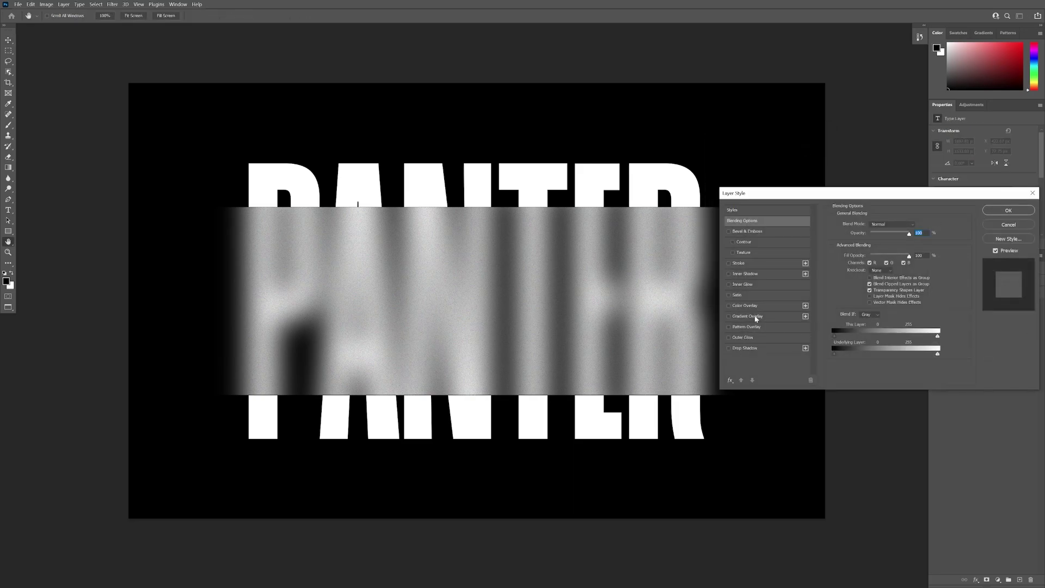
{"action": "left_click", "coordinate": [749, 317]}
{"action": "left_click", "coordinate": [883, 242]}
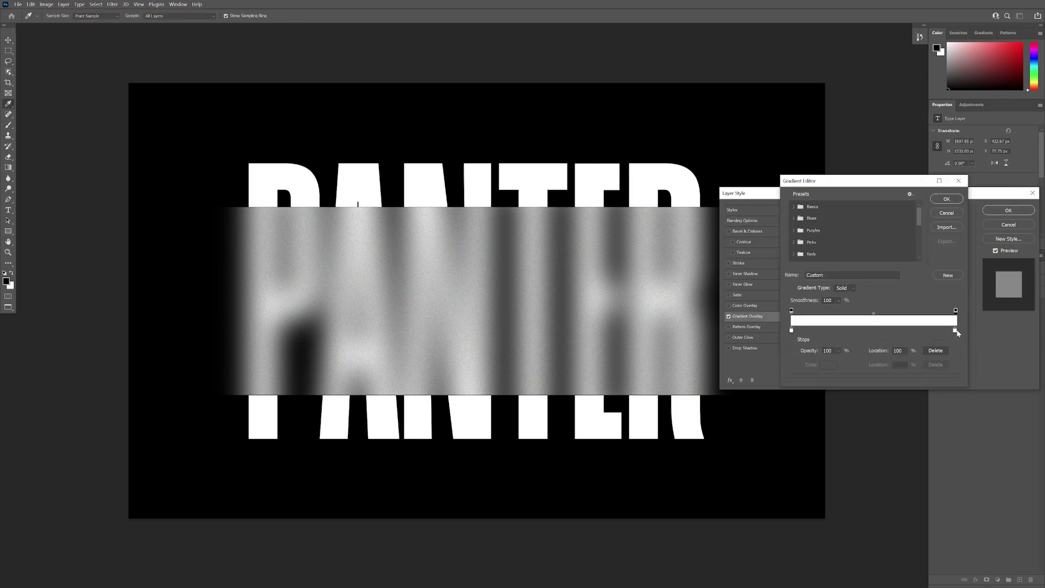
{"action": "left_click", "coordinate": [955, 331]}
{"action": "double_click", "coordinate": [956, 330]}
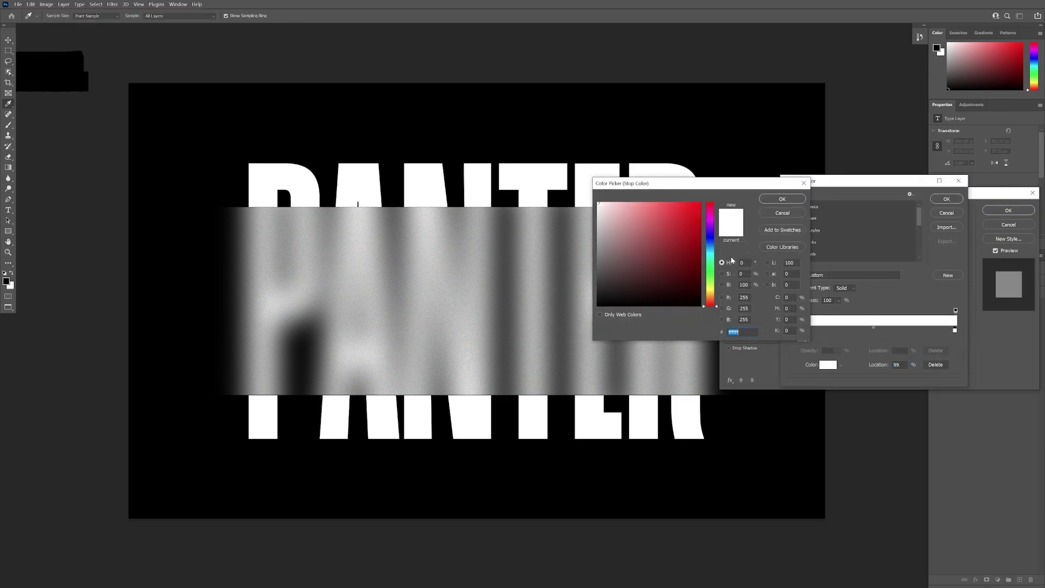
{"action": "left_click", "coordinate": [710, 232]}
{"action": "left_click", "coordinate": [701, 219]}
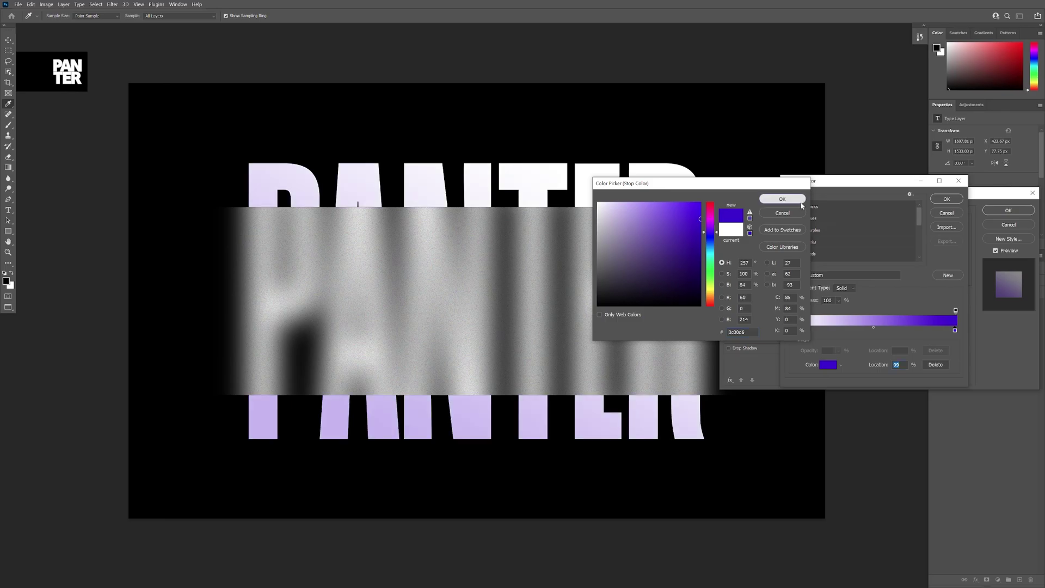
{"action": "left_click", "coordinate": [783, 199]}
Set the left stop to orange f09903, then make the overlay 100% opaque and diagonal.
{"action": "left_click", "coordinate": [792, 331]}
{"action": "double_click", "coordinate": [792, 331]}
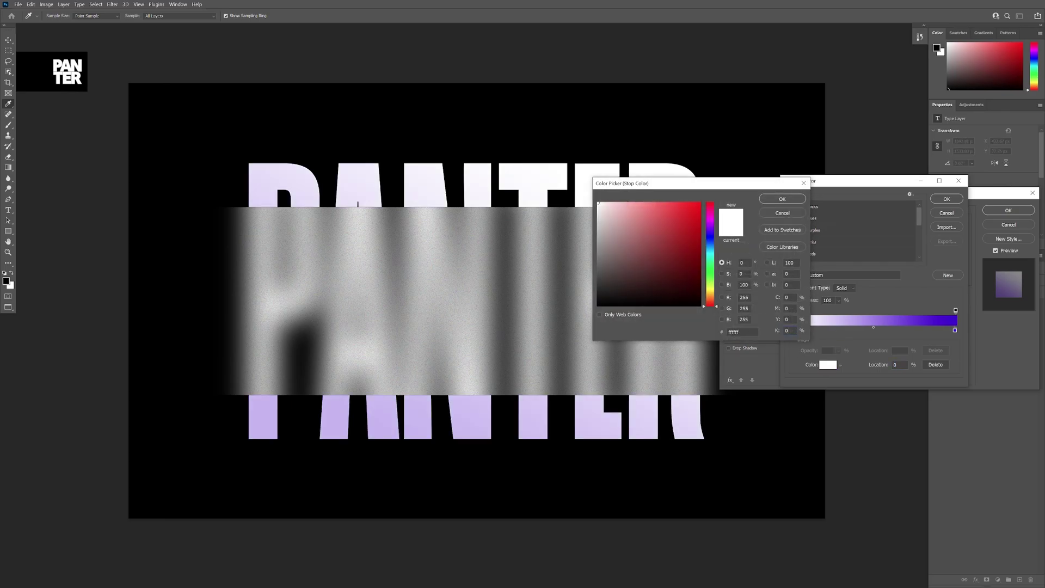
{"action": "left_click", "coordinate": [709, 296]}
{"action": "left_click", "coordinate": [699, 209]}
{"action": "left_click", "coordinate": [781, 199]}
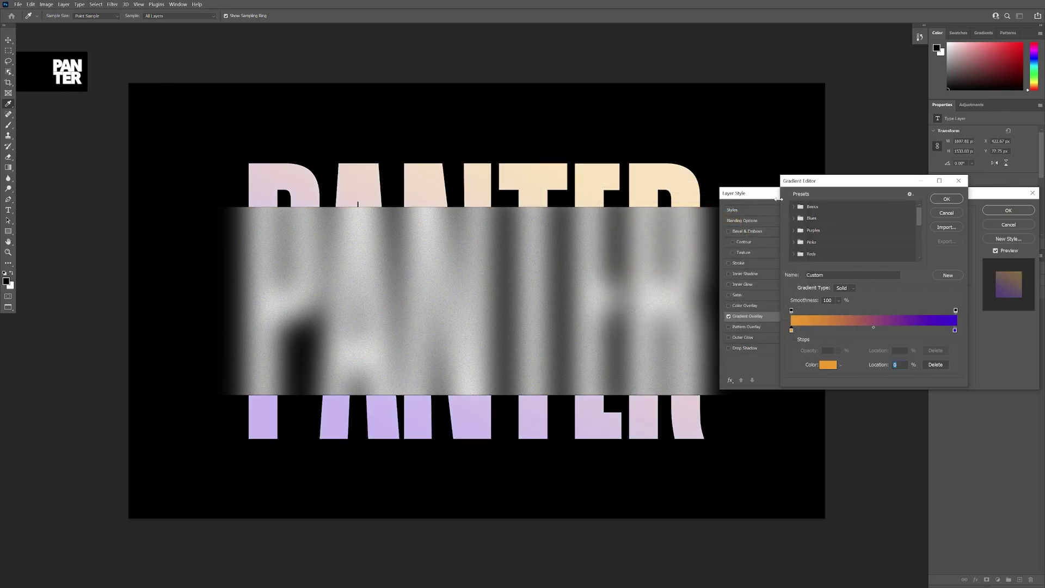
{"action": "left_click", "coordinate": [947, 199]}
{"action": "left_click_drag", "start_coordinate": [894, 236], "coordinate": [944, 236]}
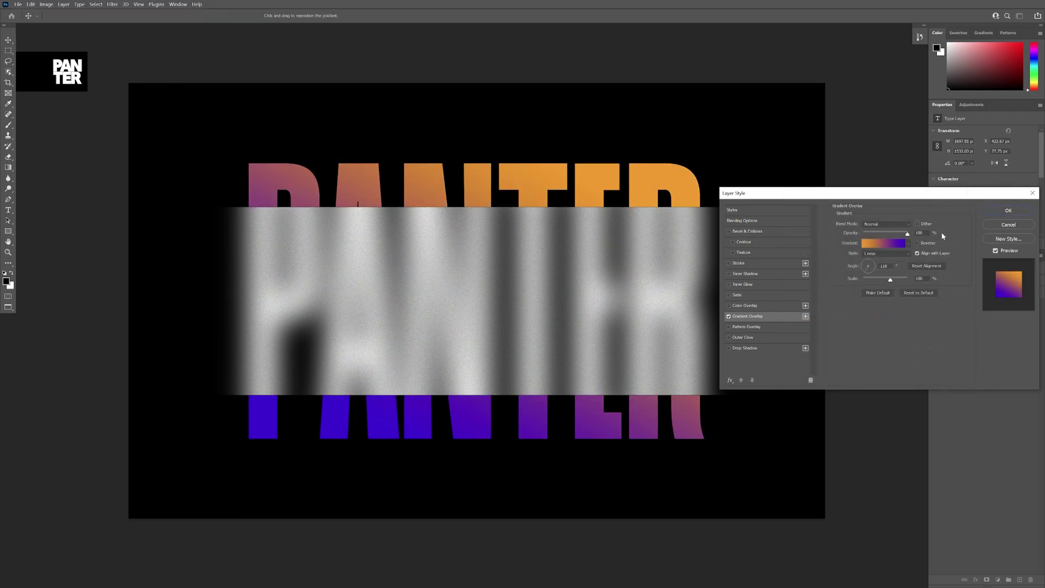
{"action": "left_click", "coordinate": [871, 262]}
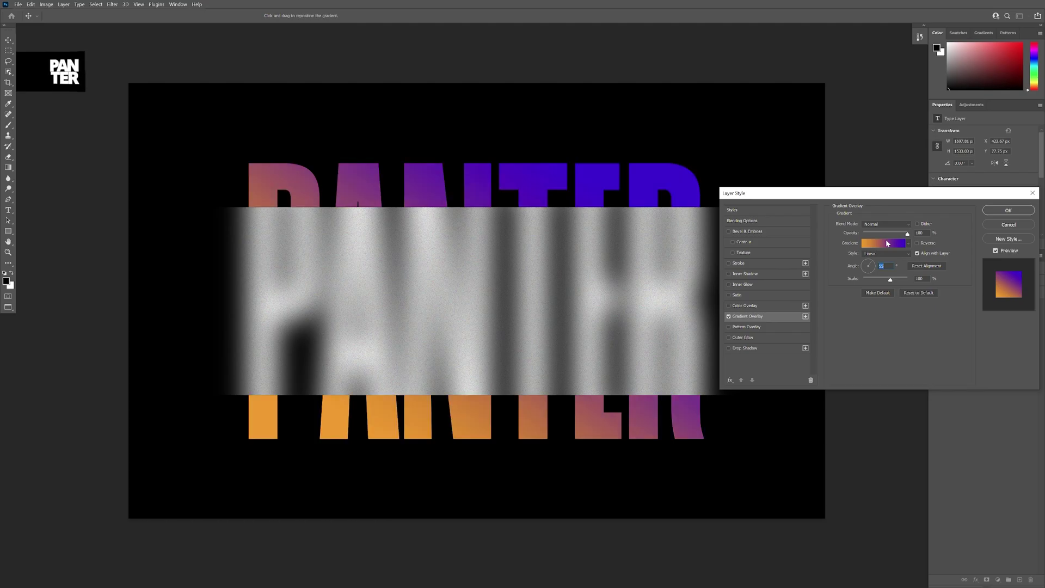
{"action": "left_click", "coordinate": [1000, 211]}
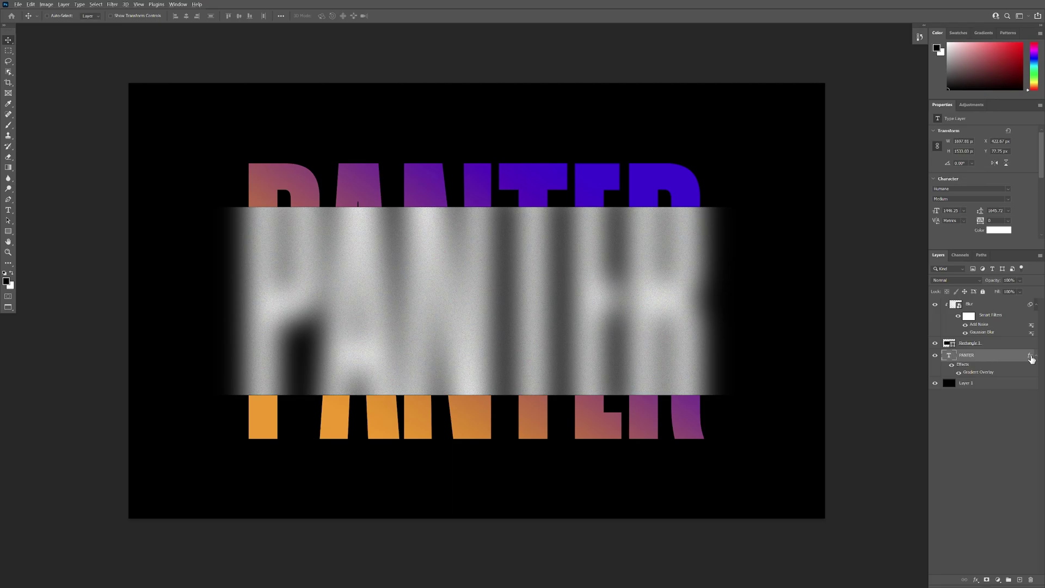
Copy PANTER's Gradient Overlay effect onto the Blur layer, then select Rectangle 1.
{"action": "left_click_drag", "start_coordinate": [1031, 360], "coordinate": [1021, 309]}
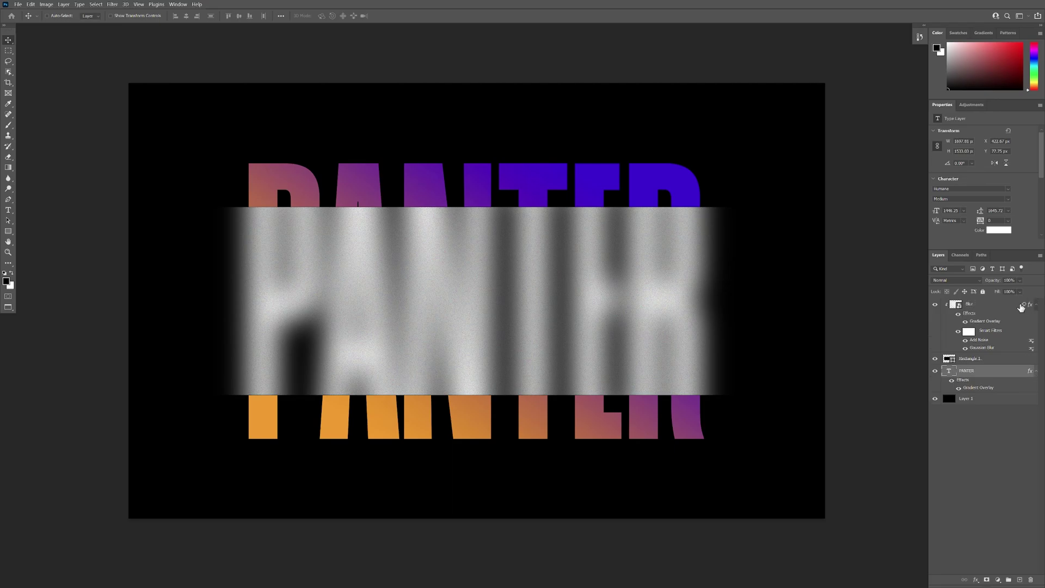
{"action": "key", "text": "ctrl+0"}
{"action": "left_click", "coordinate": [988, 360]}
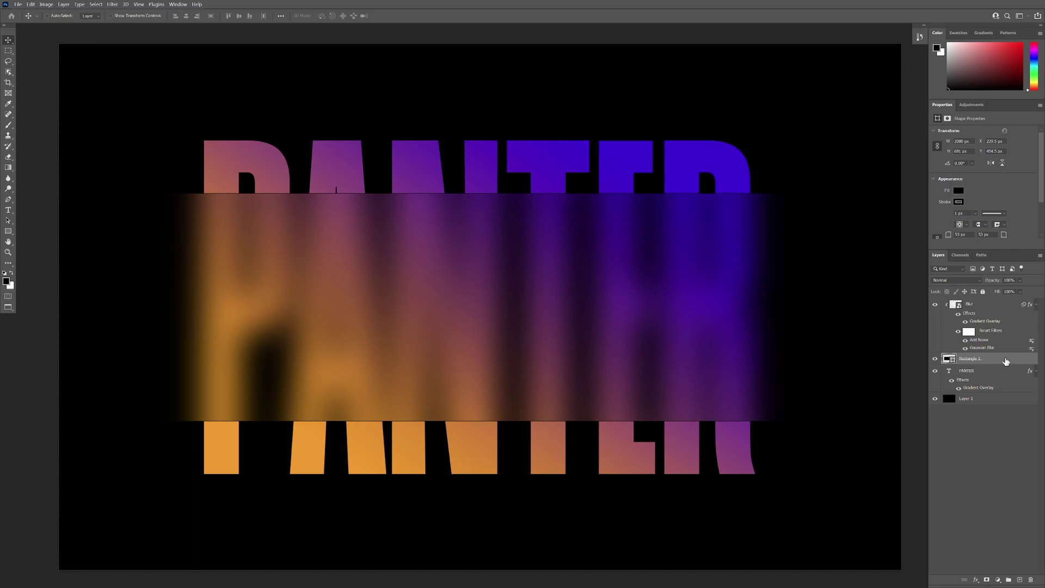
Give Rectangle 1 a 4 px white inside stroke at about 44% opacity.
{"action": "double_click", "coordinate": [1006, 361]}
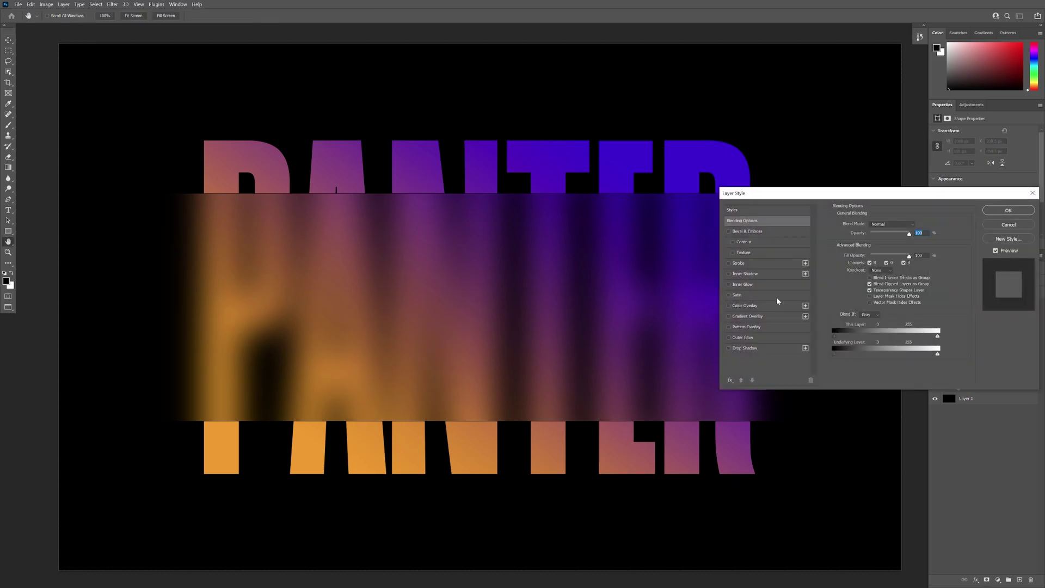
{"action": "left_click", "coordinate": [744, 264]}
{"action": "left_click", "coordinate": [875, 237]}
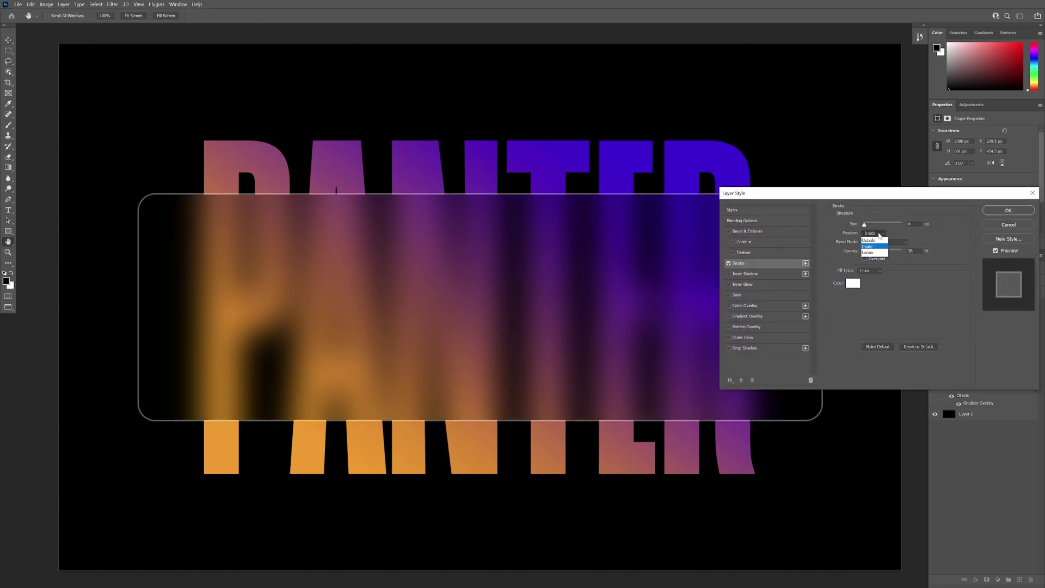
{"action": "left_click", "coordinate": [874, 238]}
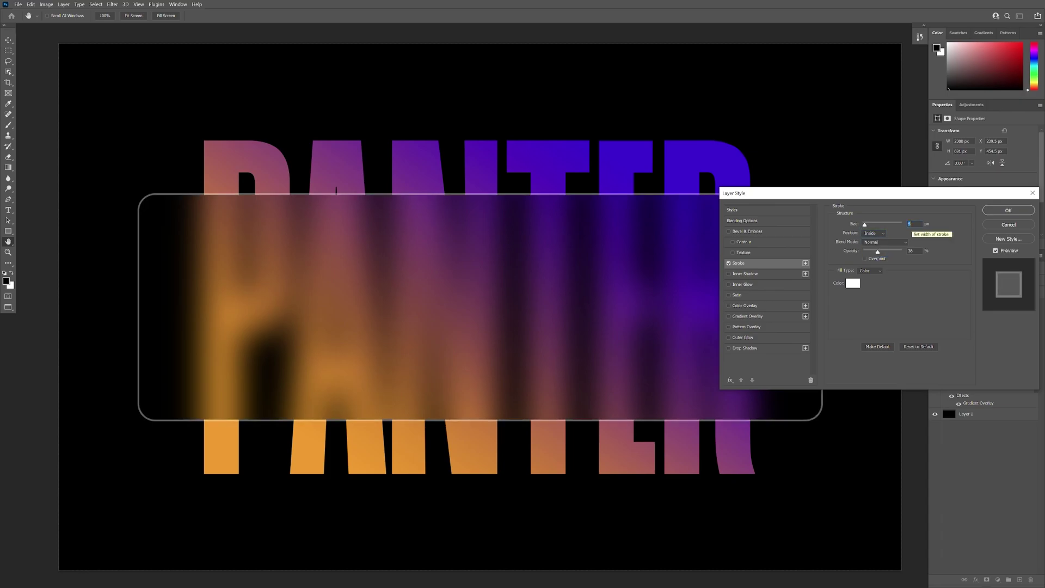
{"action": "mouse_move", "coordinate": [877, 252]}
{"action": "left_mouse_down"}
{"action": "mouse_move", "coordinate": [891, 254]}
{"action": "mouse_move", "coordinate": [877, 252]}
{"action": "left_mouse_up"}
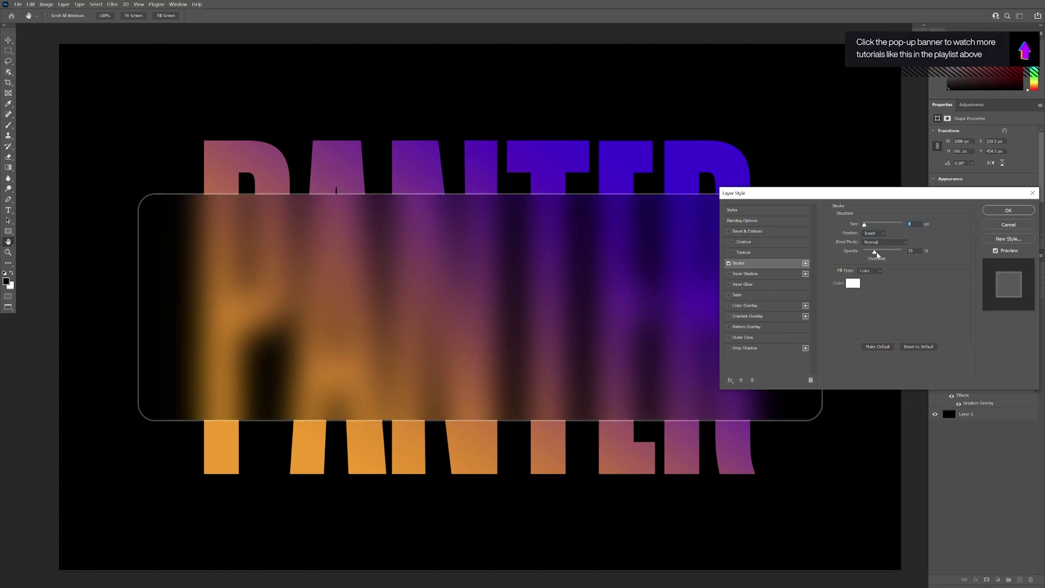
{"action": "left_click", "coordinate": [852, 284]}
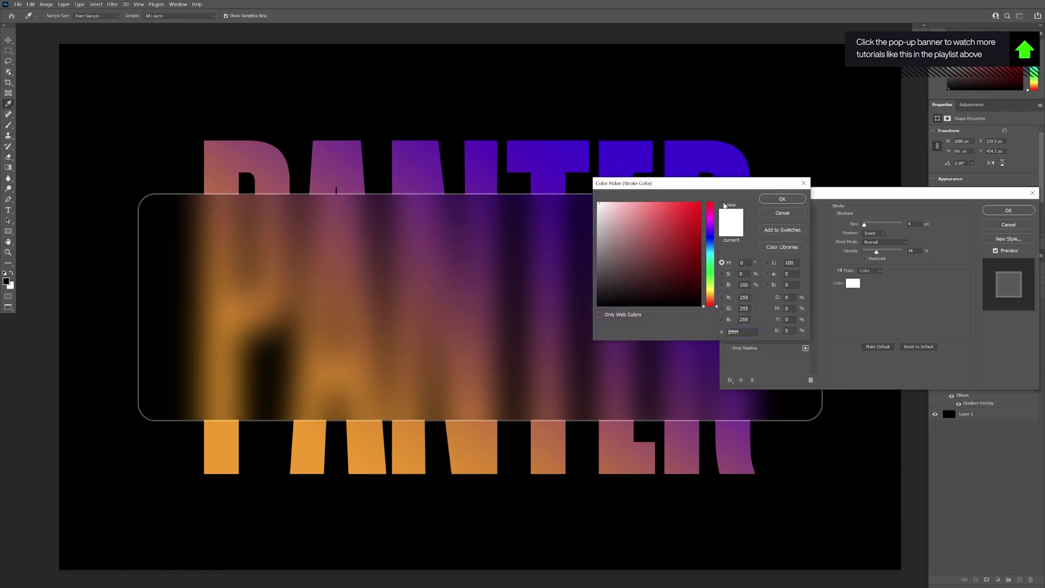
{"action": "left_click", "coordinate": [783, 198]}
{"action": "left_click_drag", "start_coordinate": [877, 252], "coordinate": [881, 254]}
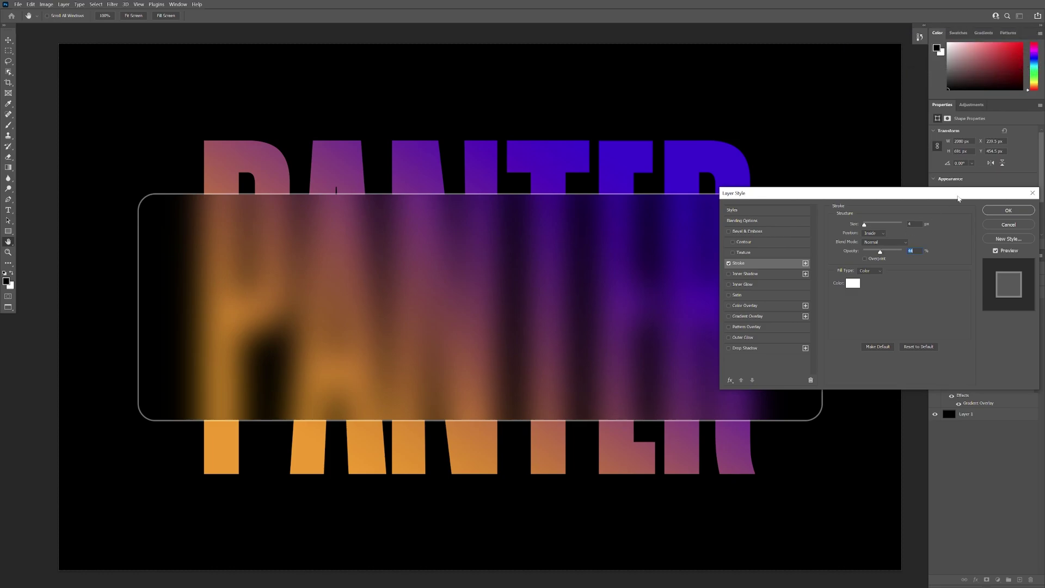
Add a white Color Overlay at 8% opacity to the rectangle.
{"action": "left_click", "coordinate": [754, 306]}
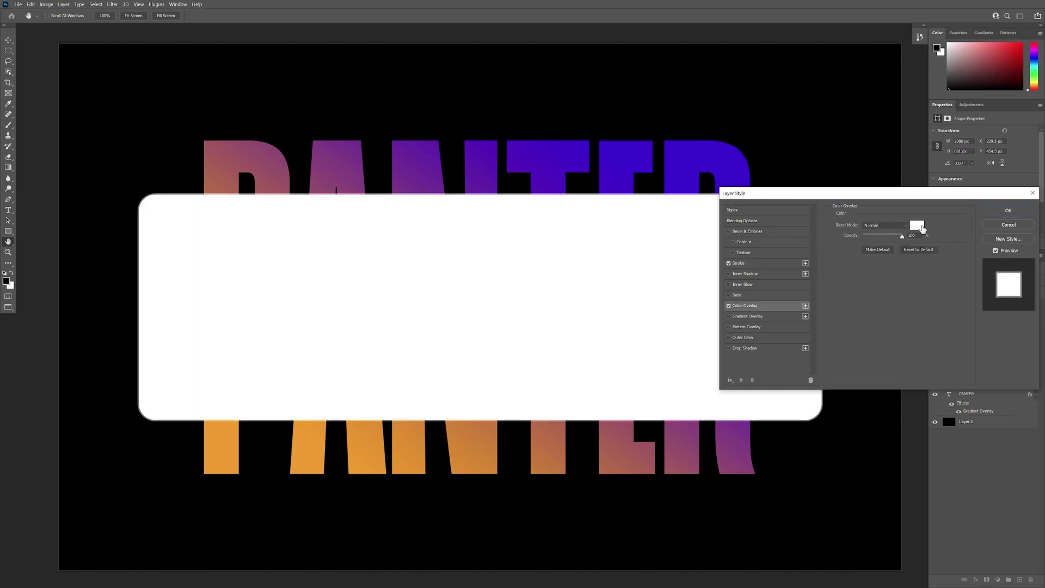
{"action": "left_click", "coordinate": [922, 228]}
{"action": "left_click", "coordinate": [785, 203]}
{"action": "left_click_drag", "start_coordinate": [871, 236], "coordinate": [868, 238]}
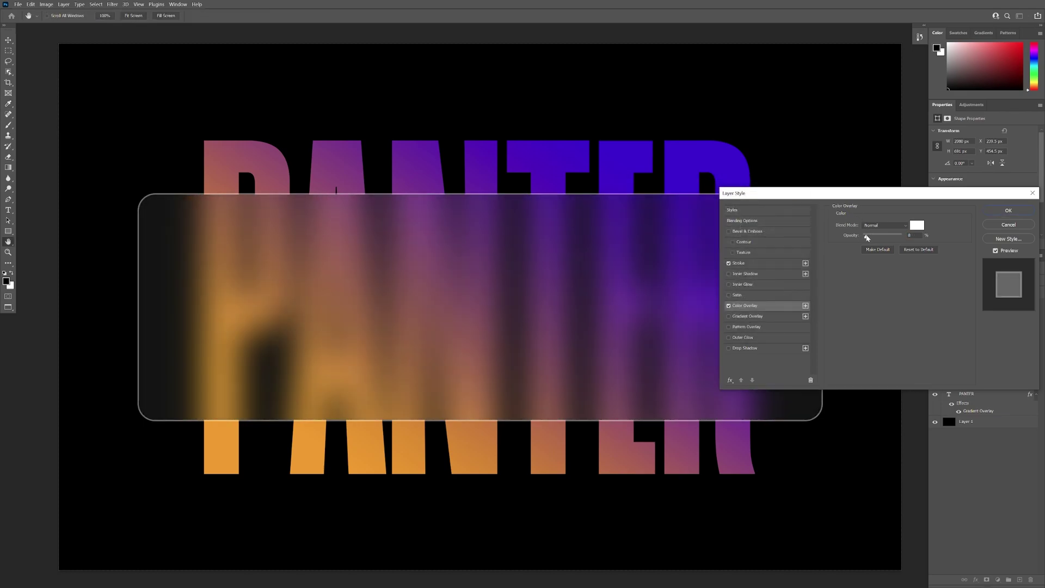
Add a Gradient Overlay to the rectangle running from white (ffffff) to fully transparent.
{"action": "left_click", "coordinate": [741, 318]}
{"action": "left_click", "coordinate": [867, 244]}
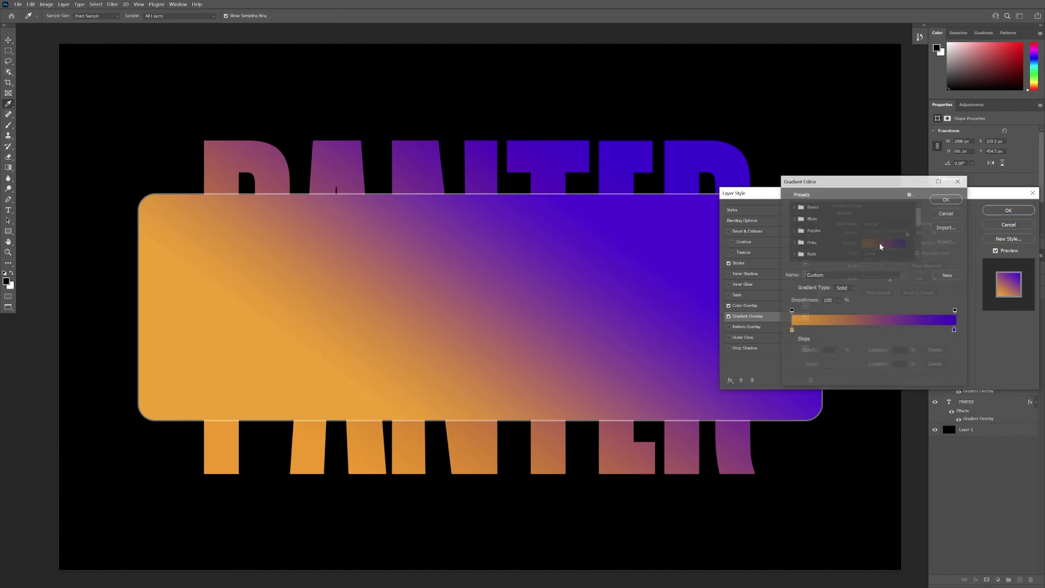
{"action": "double_click", "coordinate": [792, 331]}
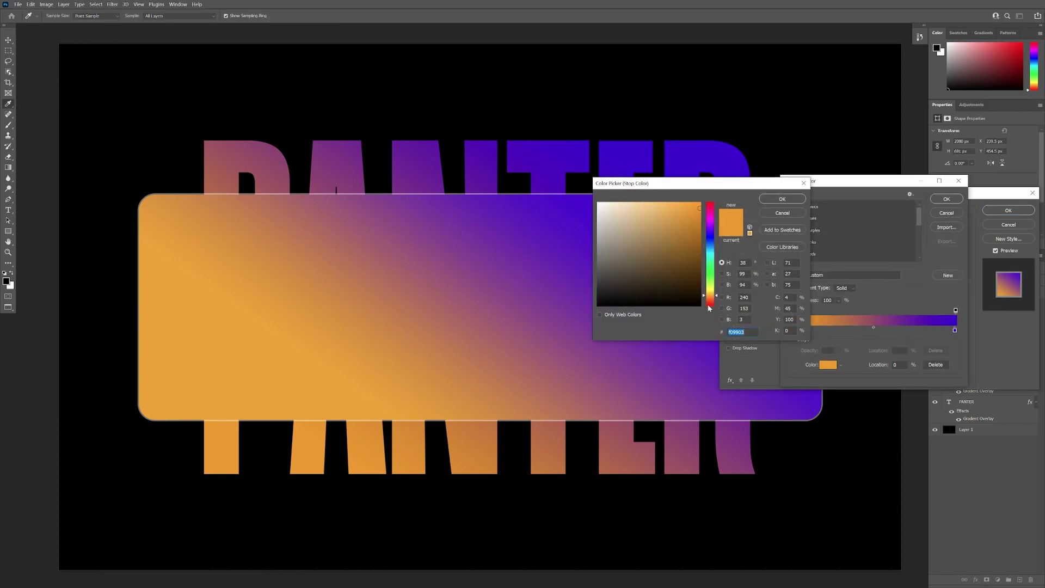
{"action": "type", "text": "ffffff"}
{"action": "key", "text": "Return"}
{"action": "double_click", "coordinate": [955, 330]}
{"action": "type", "text": "ffffff"}
{"action": "left_click", "coordinate": [783, 199]}
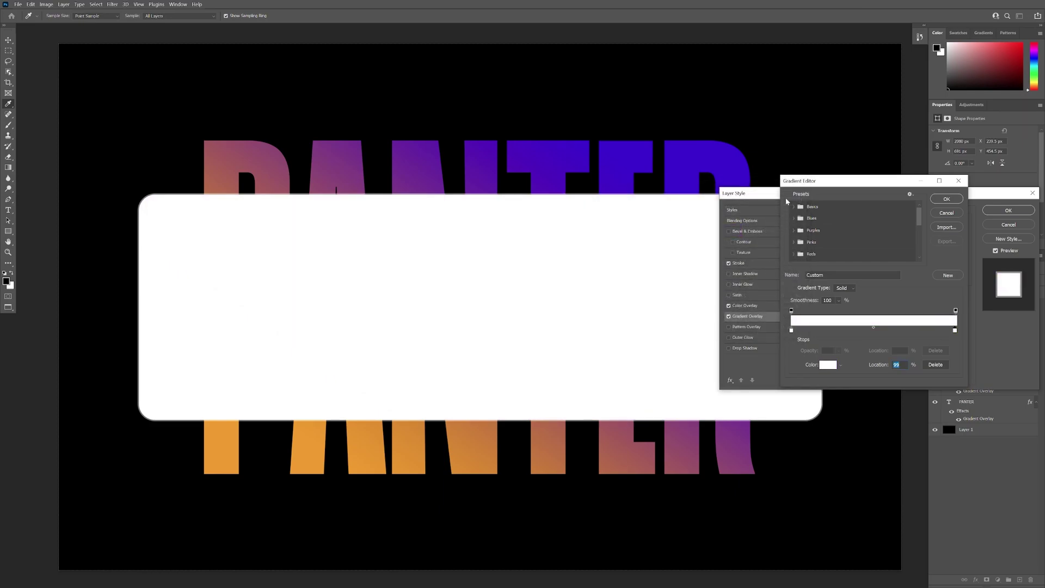
{"action": "left_click", "coordinate": [956, 310]}
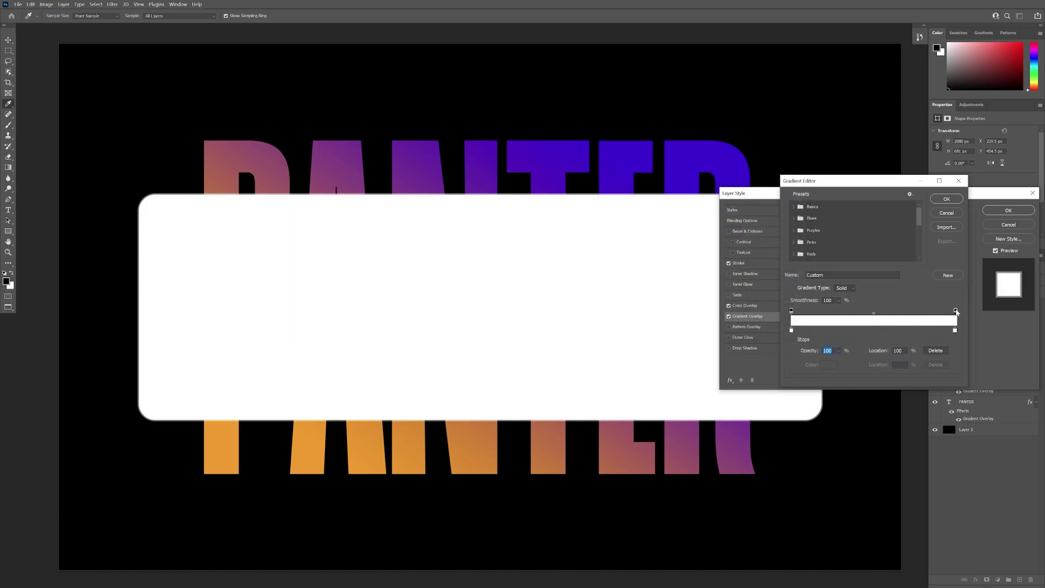
{"action": "left_click", "coordinate": [839, 351]}
{"action": "left_click_drag", "start_coordinate": [853, 360], "coordinate": [796, 361]}
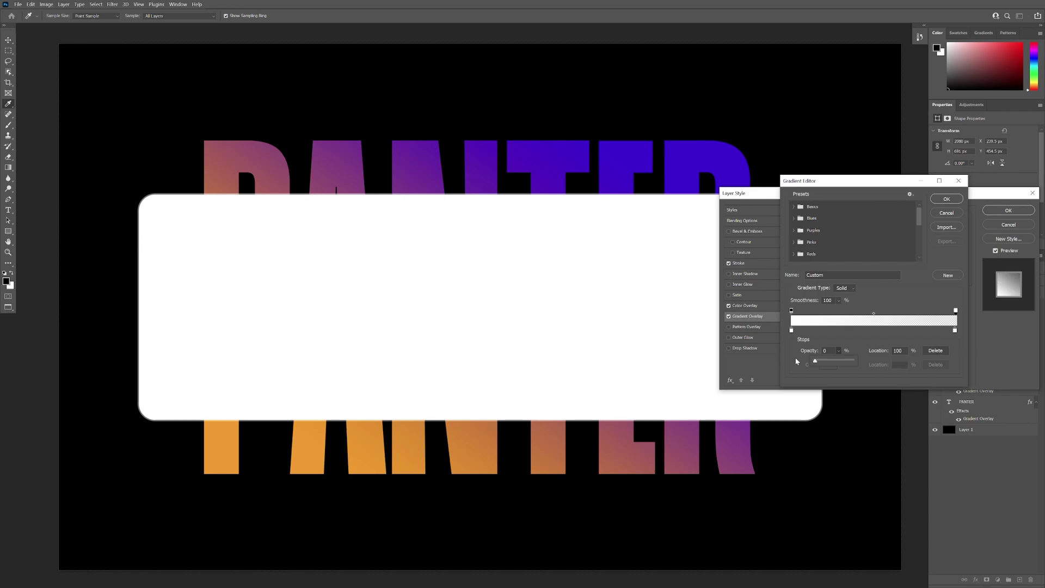
{"action": "left_click", "coordinate": [945, 200]}
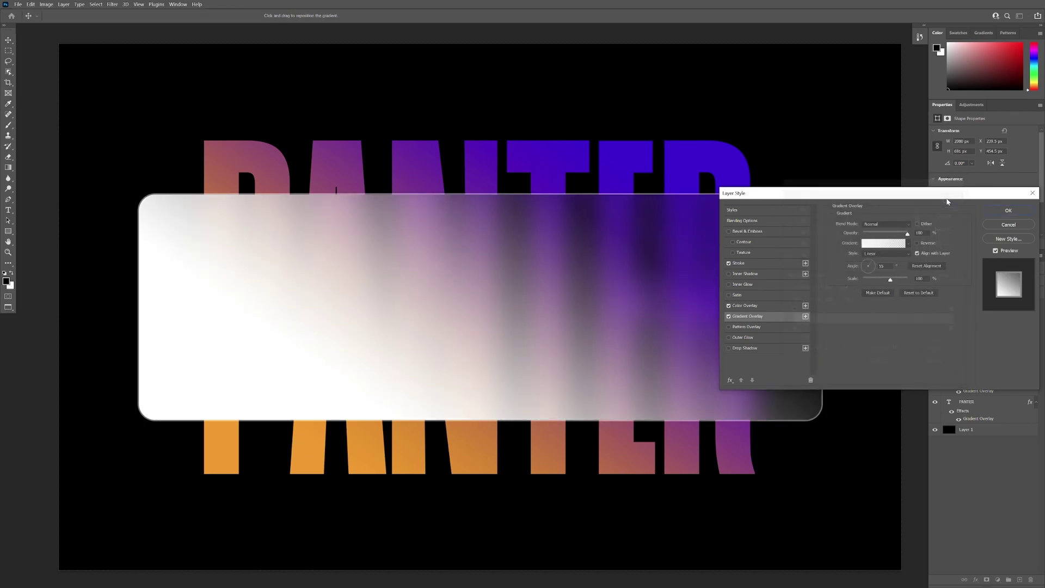
Set the sheen's angle to about -117° and its opacity to about 37%.
{"action": "left_click_drag", "start_coordinate": [871, 271], "coordinate": [866, 275]}
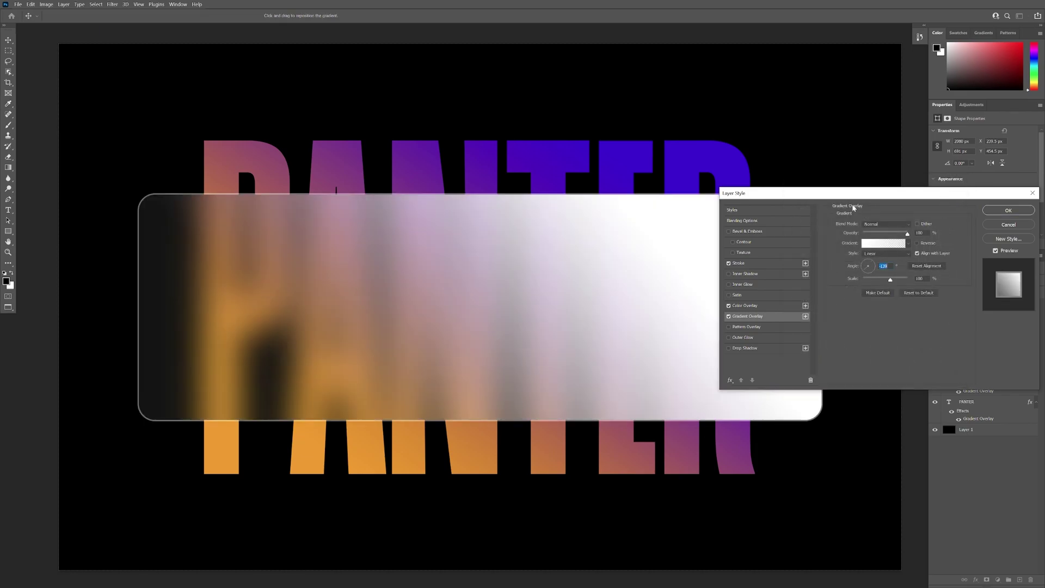
{"action": "left_click_drag", "start_coordinate": [748, 193], "coordinate": [747, 340]}
{"action": "left_click_drag", "start_coordinate": [864, 421], "coordinate": [865, 421]}
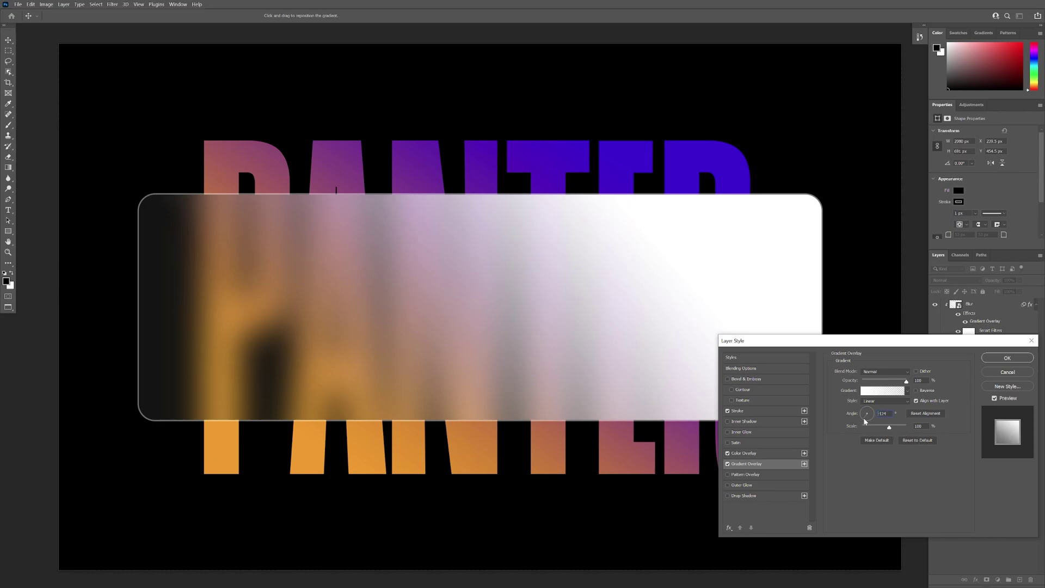
{"action": "left_click_drag", "start_coordinate": [893, 384], "coordinate": [878, 383]}
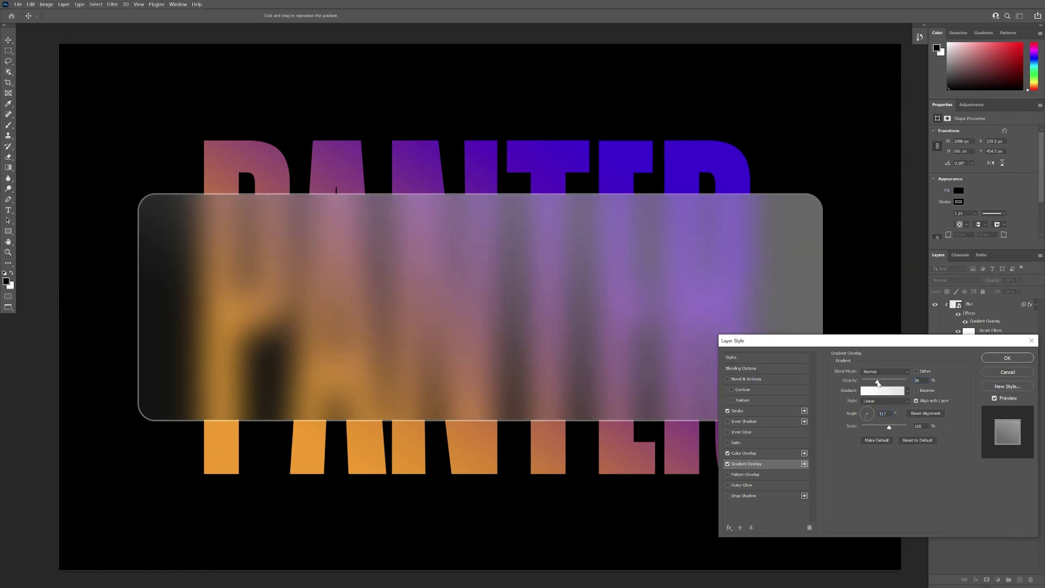
{"action": "left_click_drag", "start_coordinate": [732, 341], "coordinate": [724, 156]}
Enable Drop Shadow on the rectangle and reduce its size to 51 px.
{"action": "left_click", "coordinate": [738, 310]}
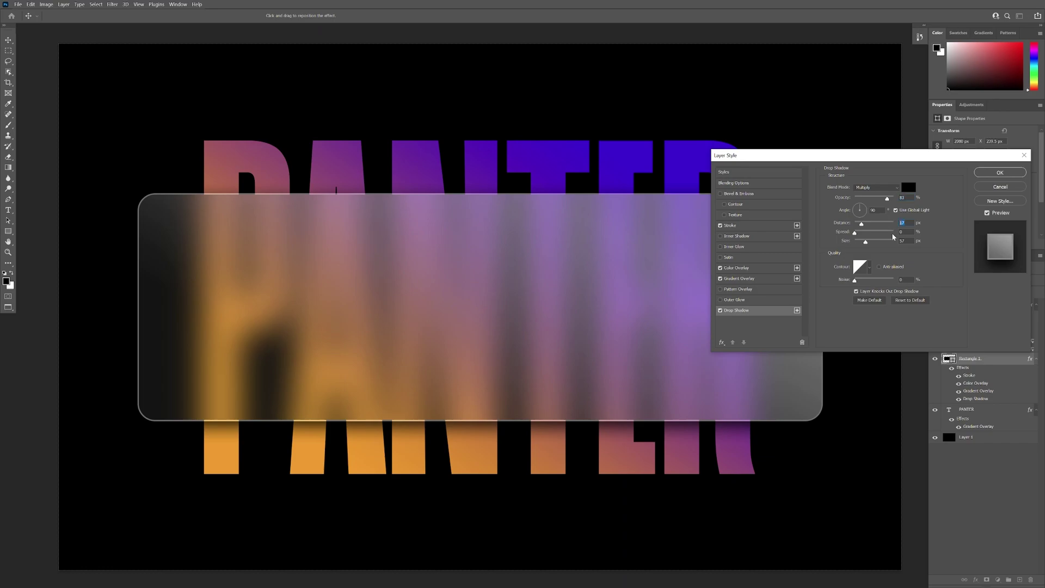
{"action": "left_click_drag", "start_coordinate": [868, 243], "coordinate": [865, 242]}
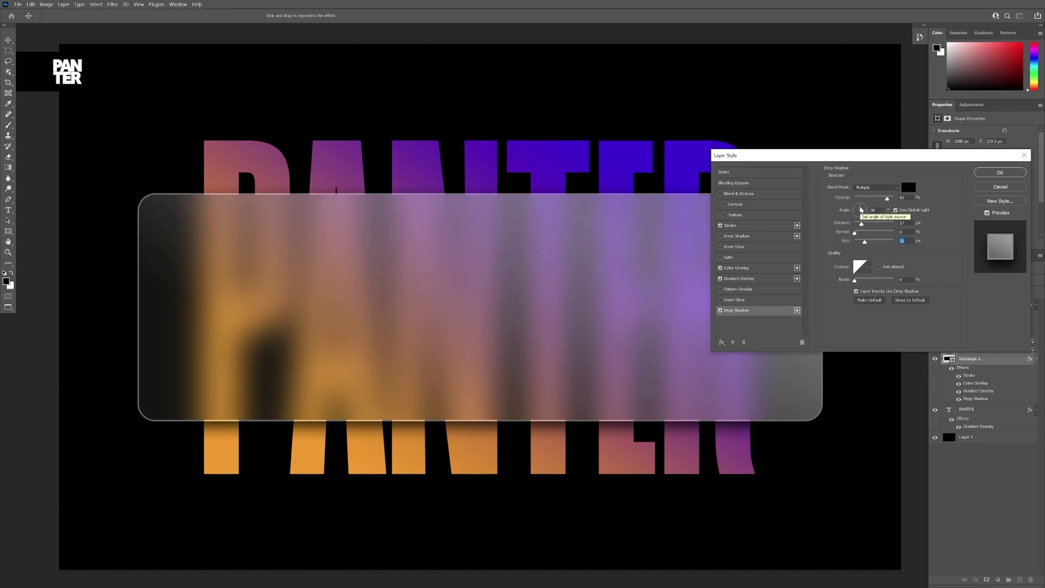
{"action": "left_click", "coordinate": [1002, 172]}
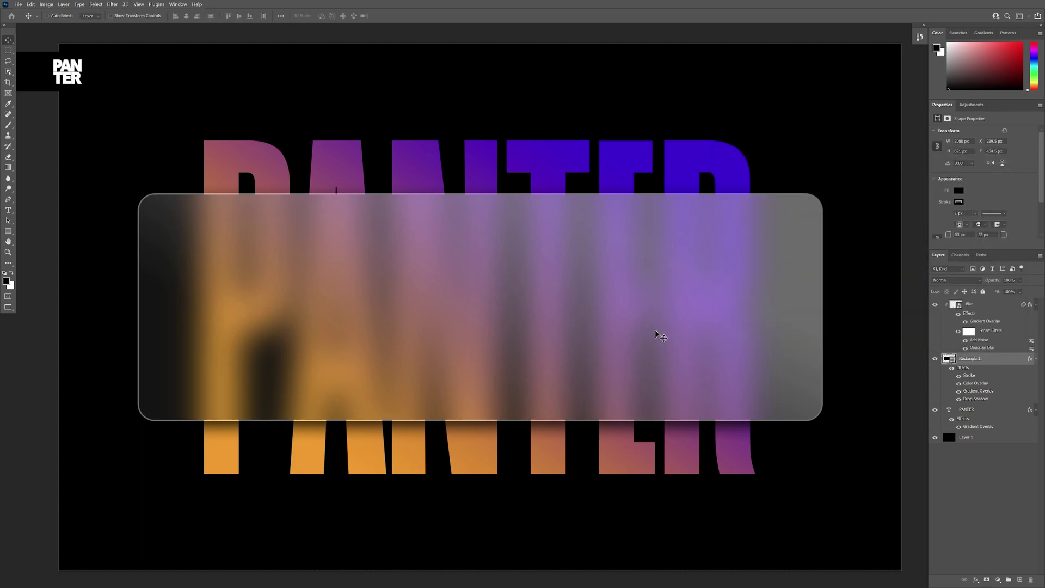
{"action": "key", "text": "ctrl+minus"}
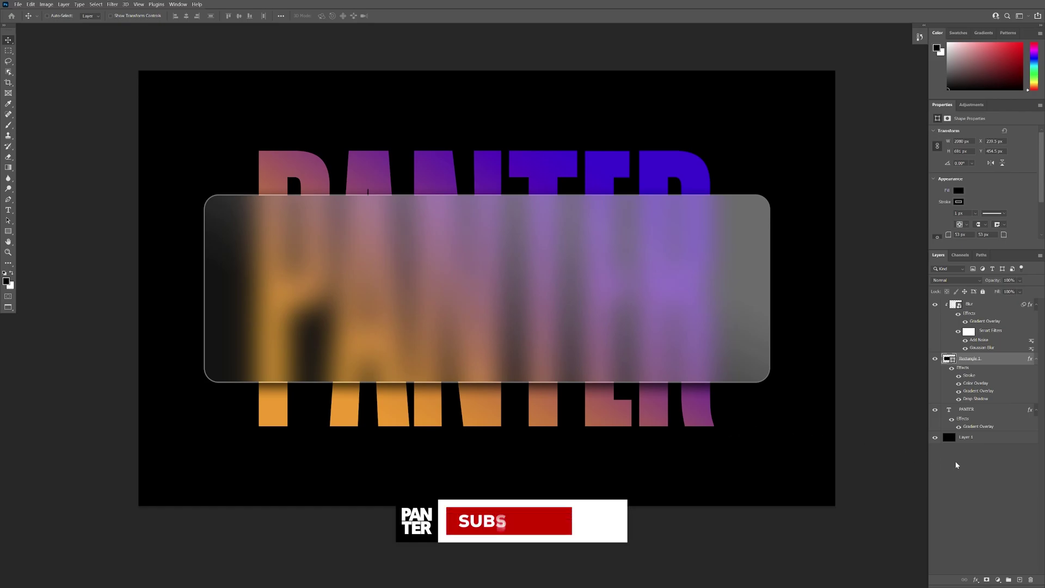